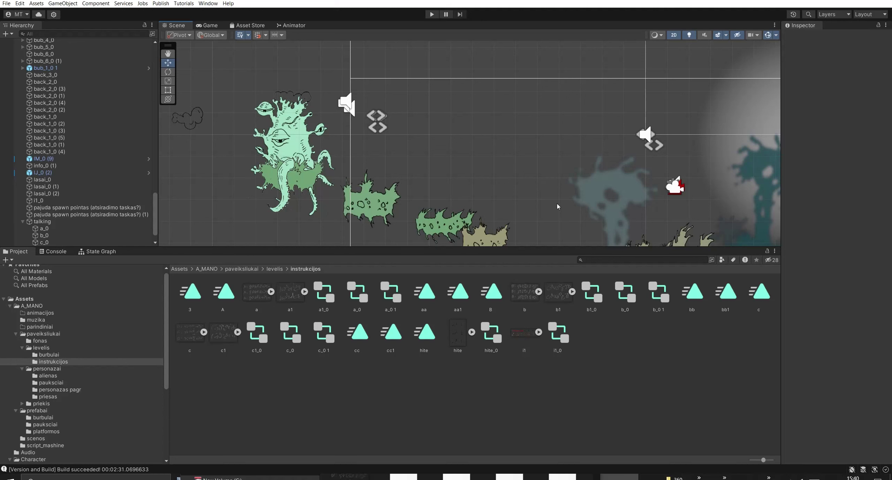
Select c_0, check its black sprite colour, and show its state graph with the Start state
left_click(381, 131)
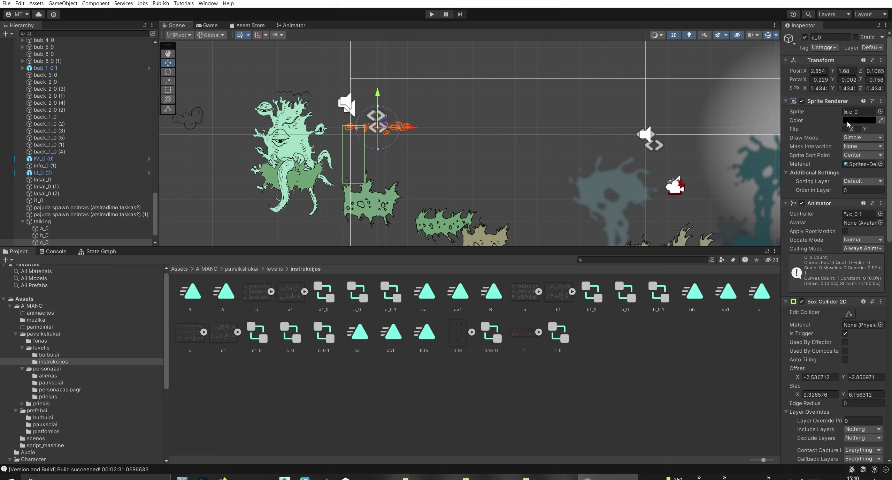
left_click(860, 120)
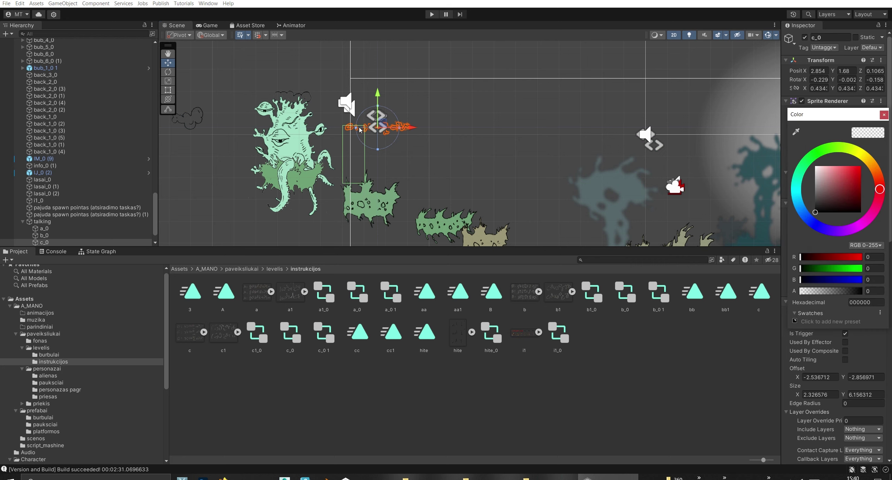
key("Escape")
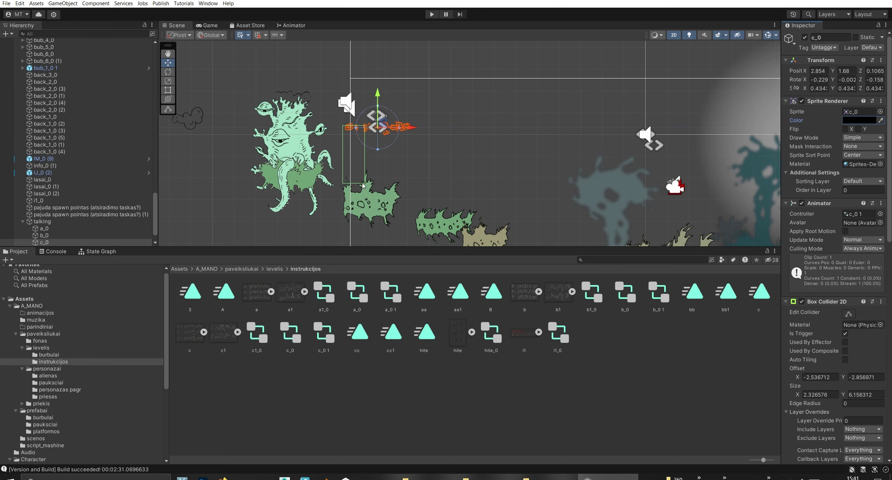
left_click(100, 252)
Open the Start state's script graph, enlarge the graph panel, and pan along the trigger-enter logic
left_click_drag(470, 368, 426, 326)
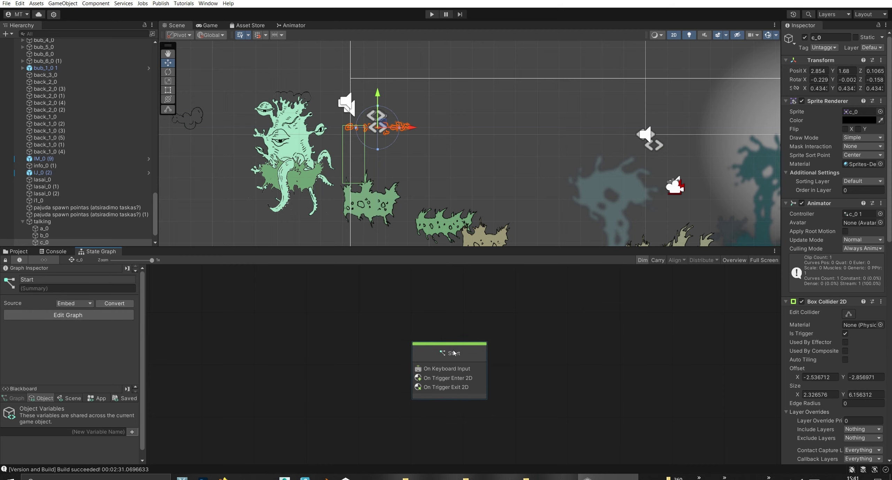
double_click(451, 354)
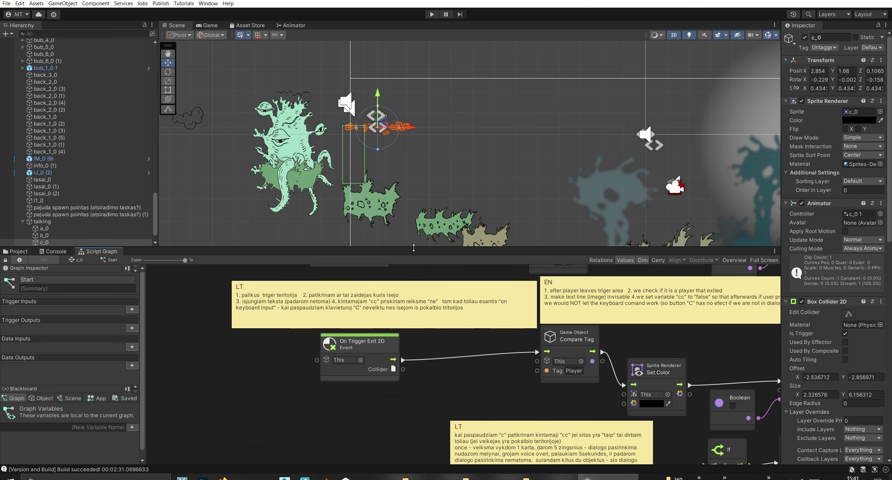
left_click_drag(414, 247, 414, 141)
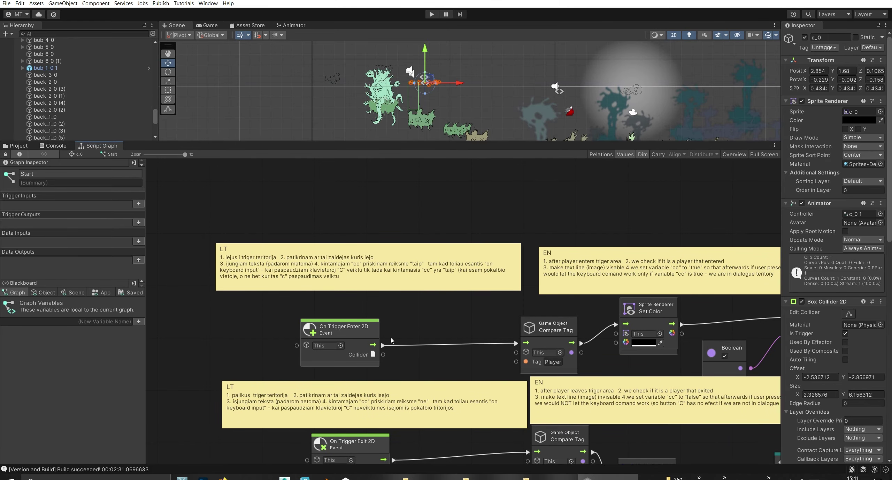
middle_click_drag(335, 268, 288, 254)
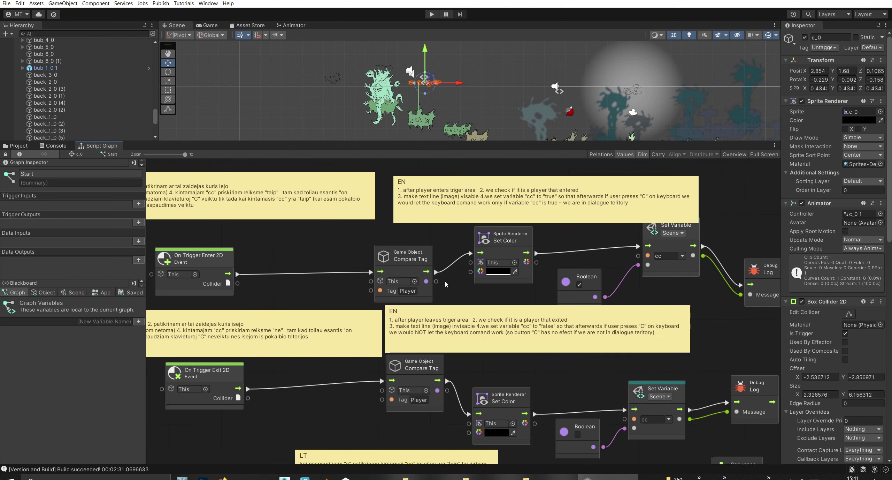
mouse_move(480, 288)
middle_mouse_down()
mouse_move(412, 280)
mouse_move(410, 271)
middle_mouse_up()
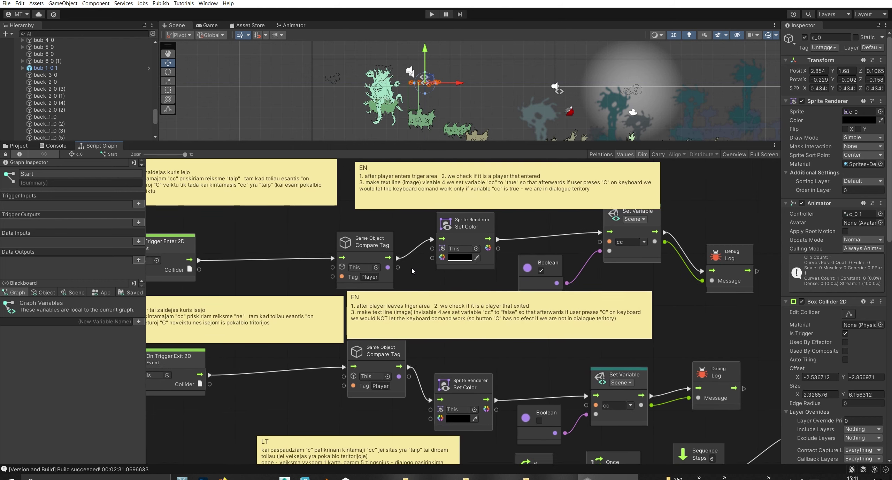
Nudge the Compare Tag and Set Color nodes into place, leaving Set Color black
left_click_drag(364, 247, 337, 236)
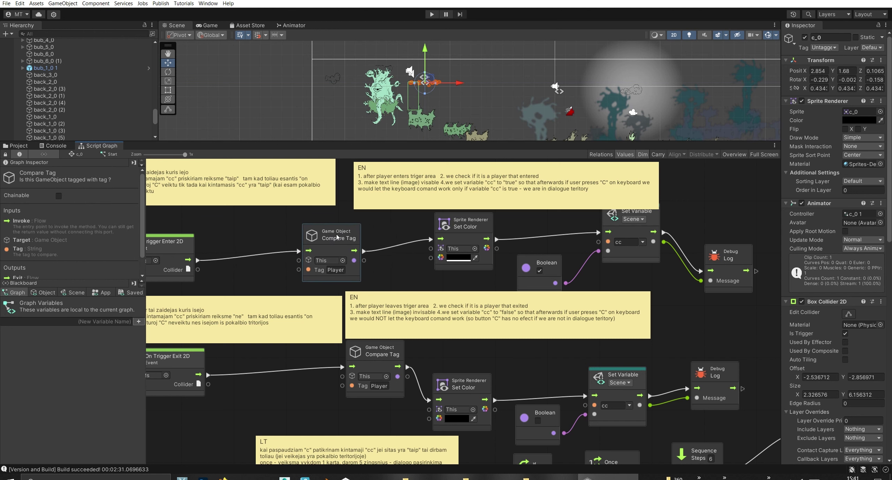
left_click_drag(466, 227, 449, 233)
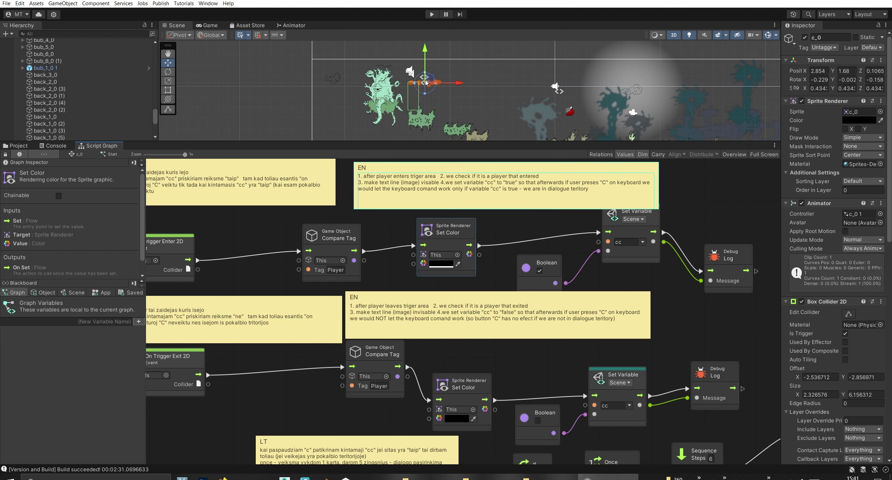
left_click(442, 264)
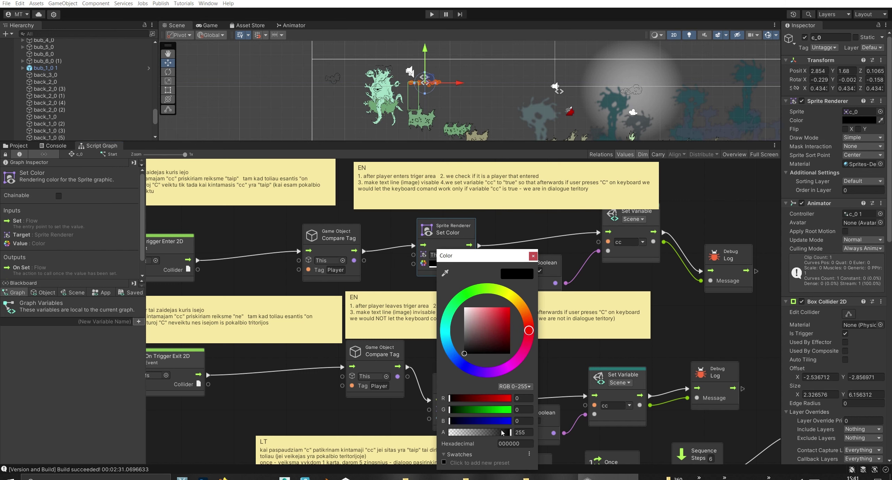
left_click(533, 255)
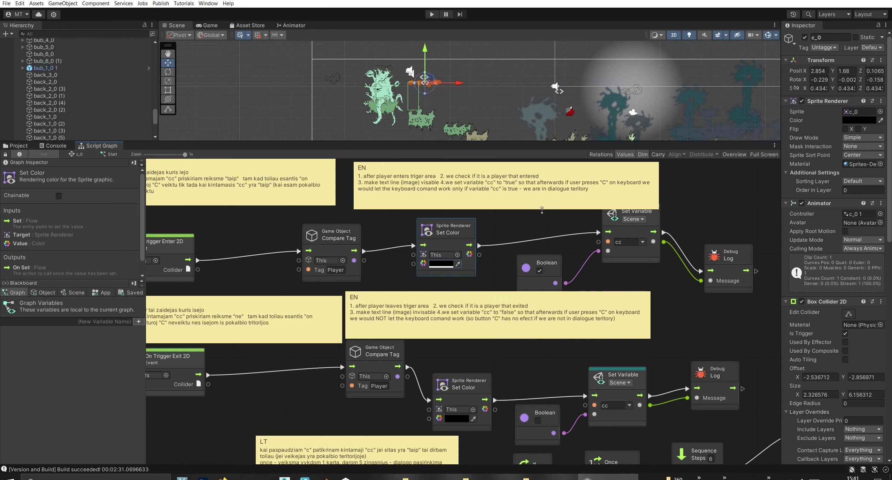
middle_click_drag(542, 209, 439, 208)
Show the Blackboard's Scene variables down to cc and aa1, and nudge the upper Boolean node
left_click(546, 215)
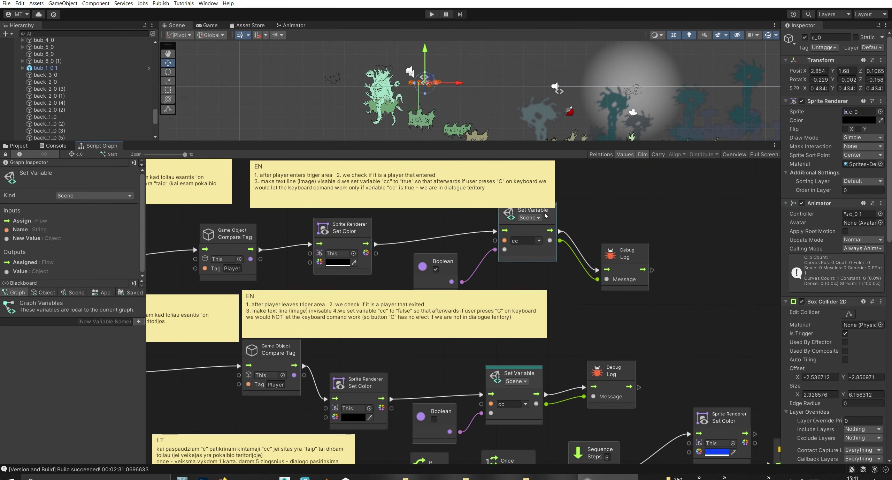
left_click(543, 205)
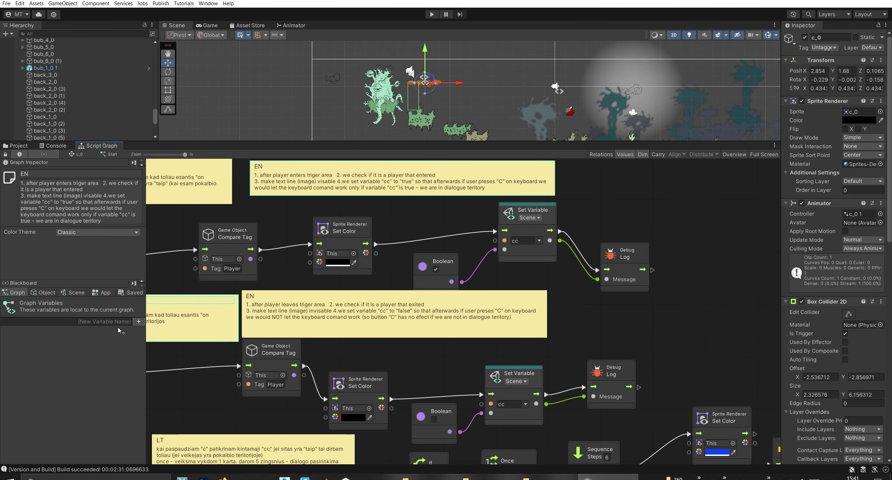
left_click(73, 292)
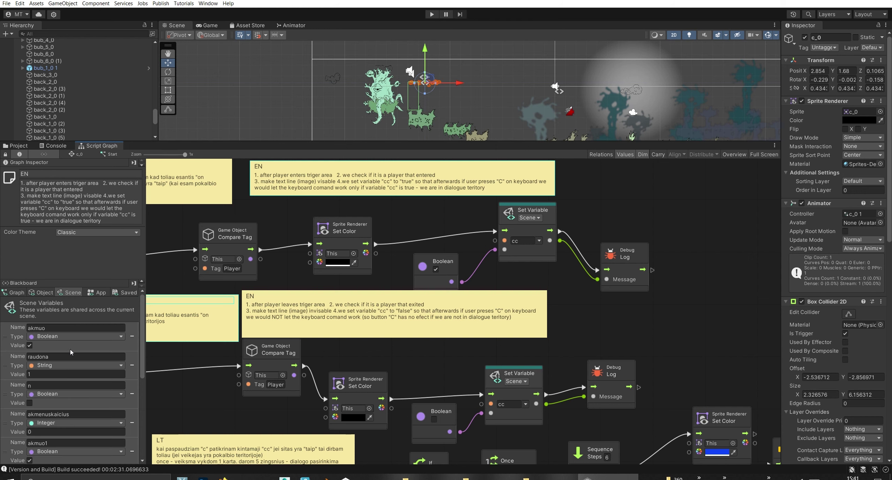
scroll(76, 407, "down", 5)
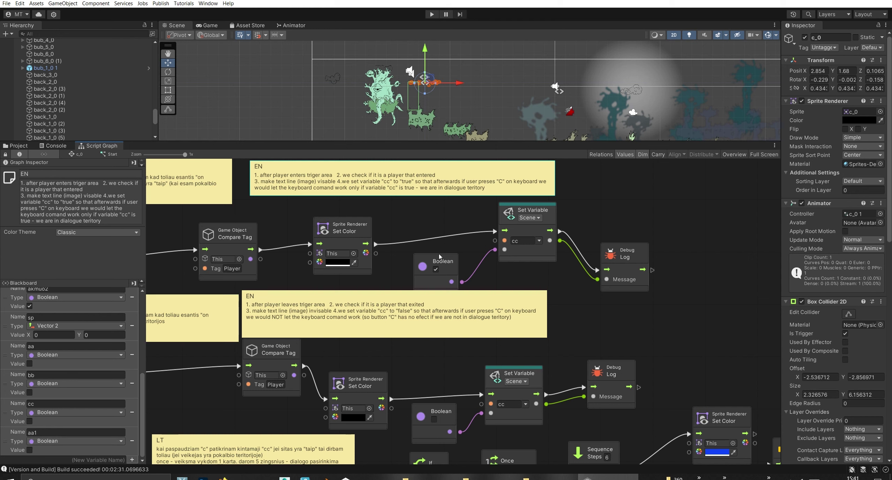
left_click_drag(434, 271, 440, 264)
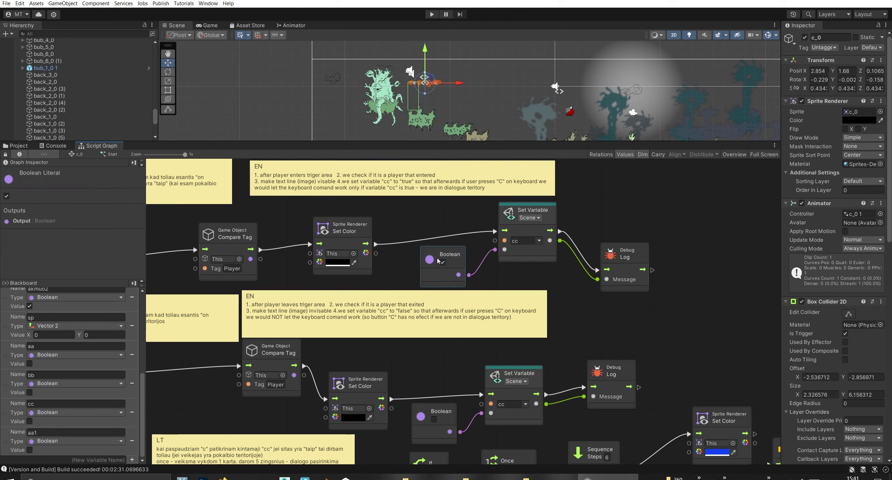
scroll(370, 240, "left", 5, "shift")
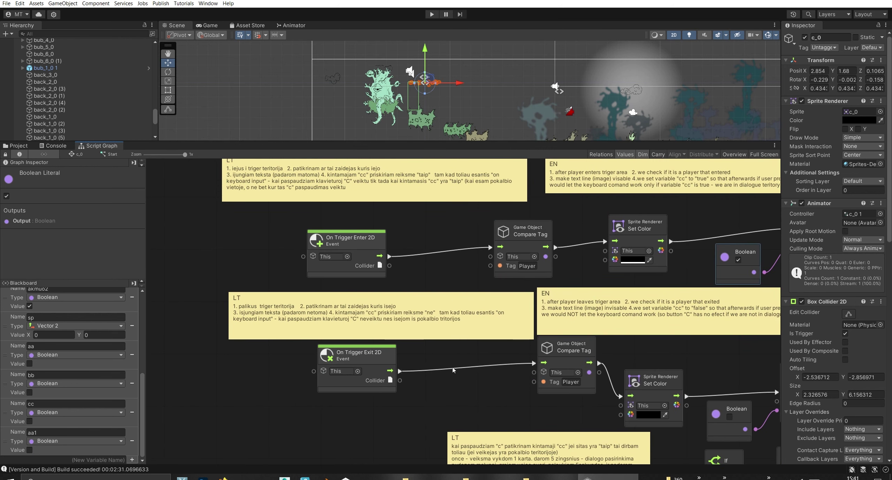
Nudge the trigger-exit Set Color node and confirm its colour is unchanged
scroll(260, 330, "down", 2)
scroll(261, 331, "right", 2, "shift")
scroll(262, 300, "right", 2, "shift")
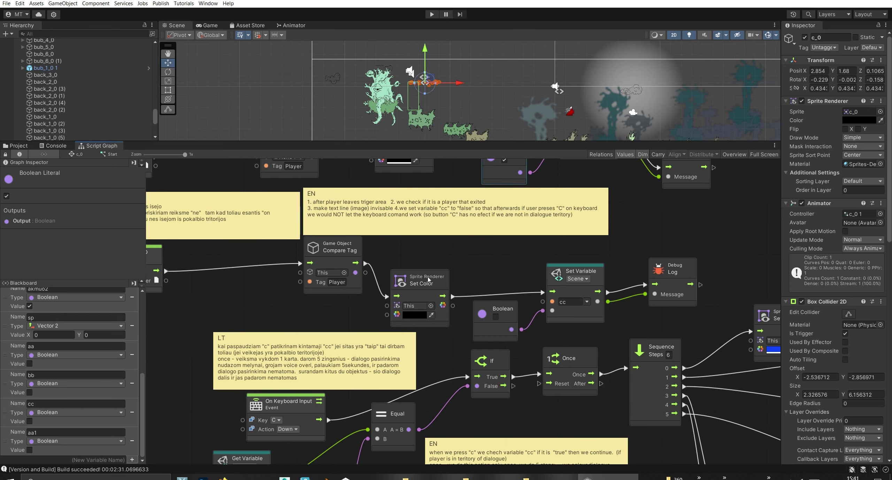
mouse_move(427, 275)
left_mouse_down()
mouse_move(418, 273)
mouse_move(424, 263)
left_mouse_up()
left_click(410, 306)
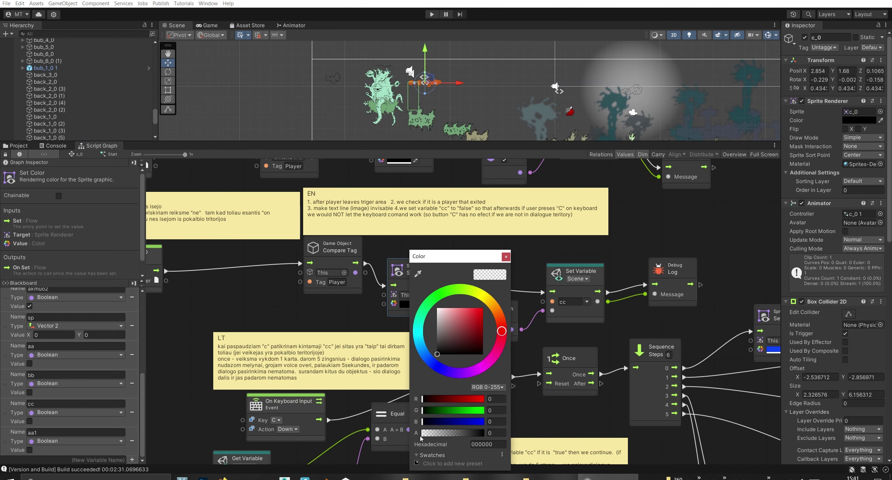
left_click(506, 257)
Realign the trigger-exit Set Variable and false Boolean nodes, then pan to the keyboard-input logic
middle_click_drag(594, 247, 494, 243)
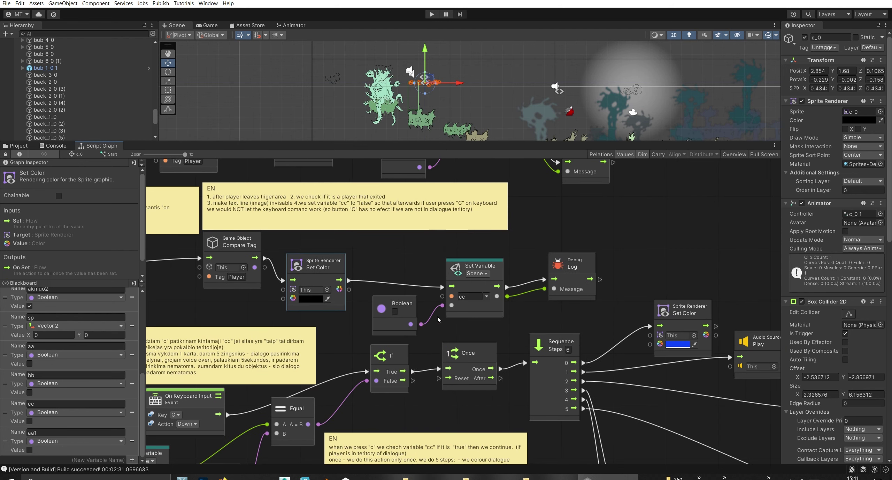
left_click(493, 243)
left_click_drag(494, 245, 483, 250)
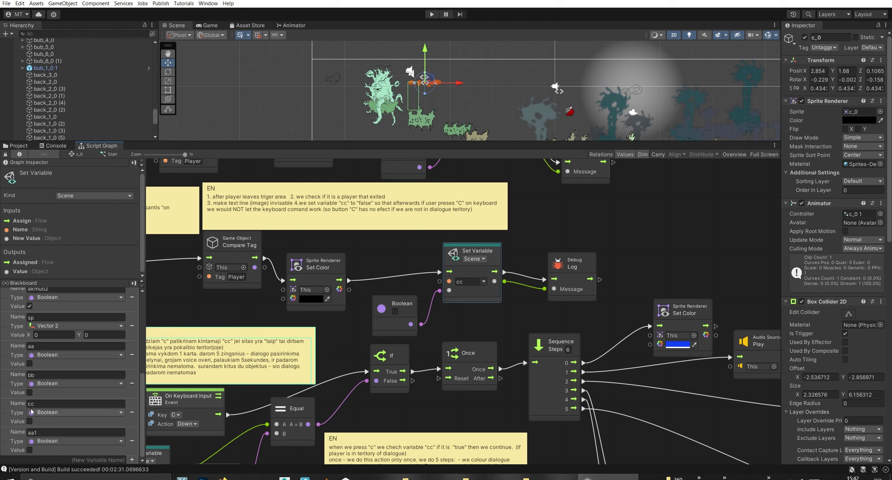
left_click_drag(399, 308, 396, 306)
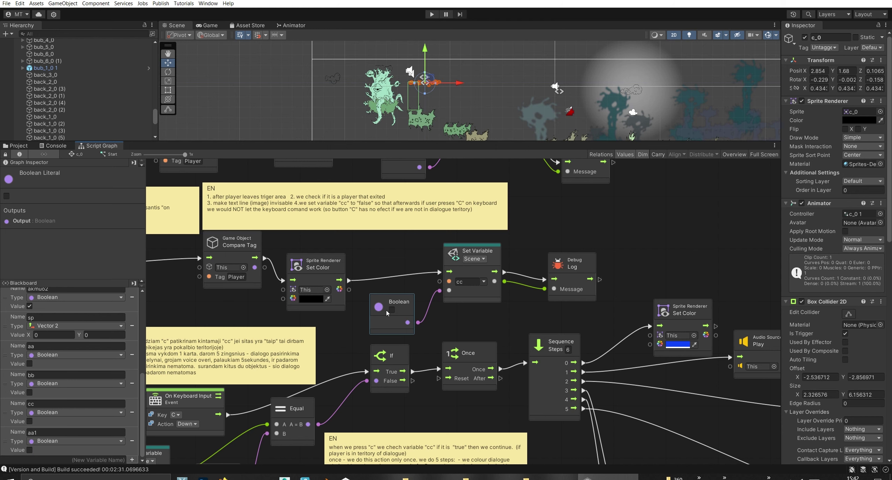
middle_click_drag(378, 312, 458, 237)
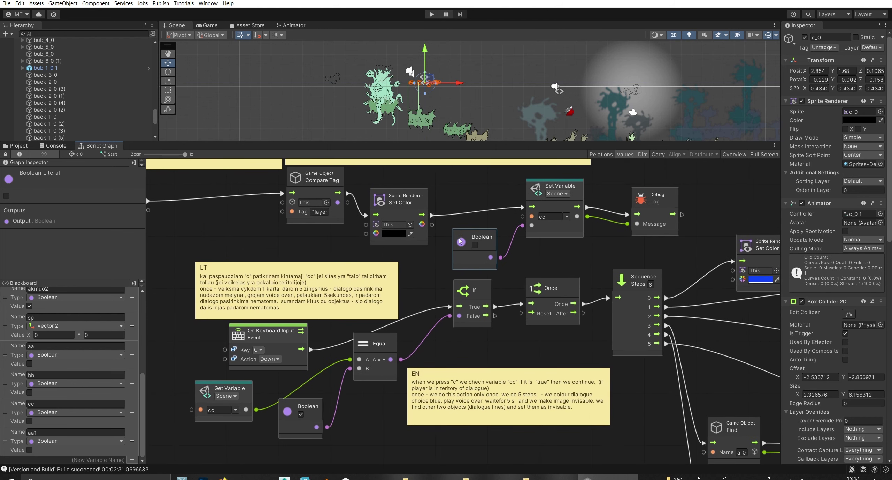
Realign On Keyboard Input, Get Variable, the true Boolean and Equal nodes of the C-key branch
left_click_drag(276, 335, 270, 332)
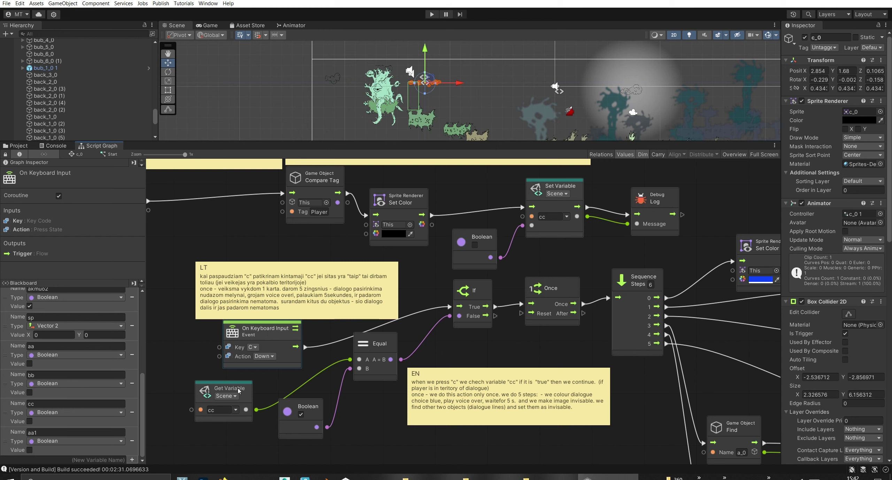
left_click_drag(223, 387, 213, 395)
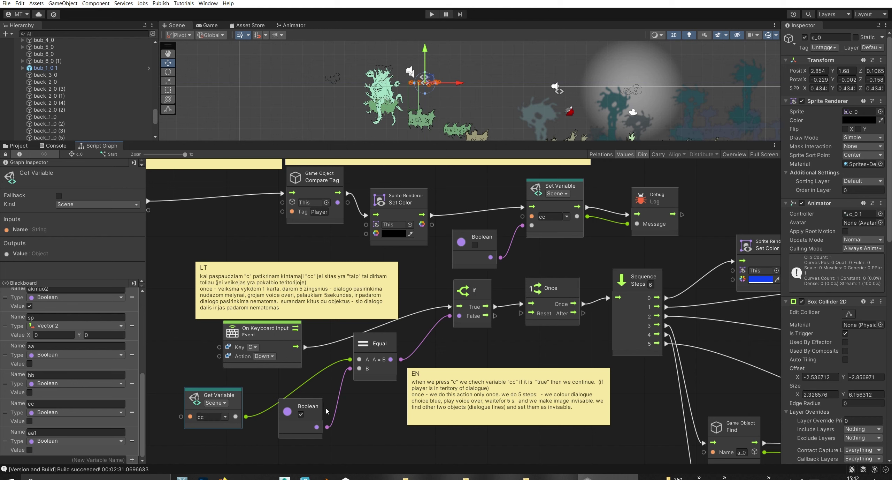
left_click_drag(291, 422, 297, 433)
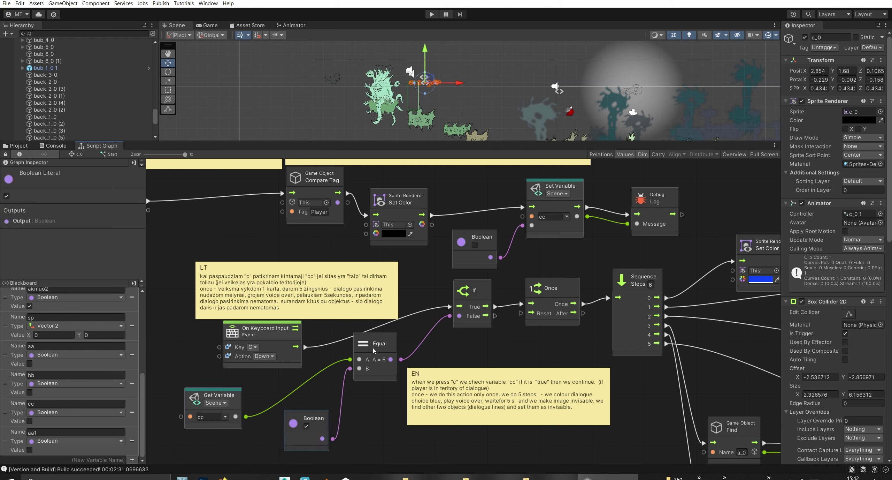
left_click_drag(374, 351, 372, 353)
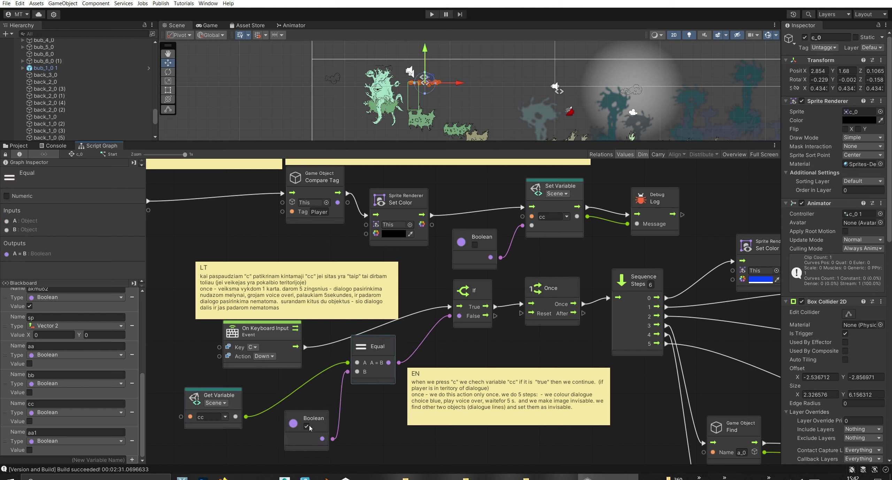
Tidy the If and Once node positions toward the Sequence node
left_click_drag(474, 290, 470, 294)
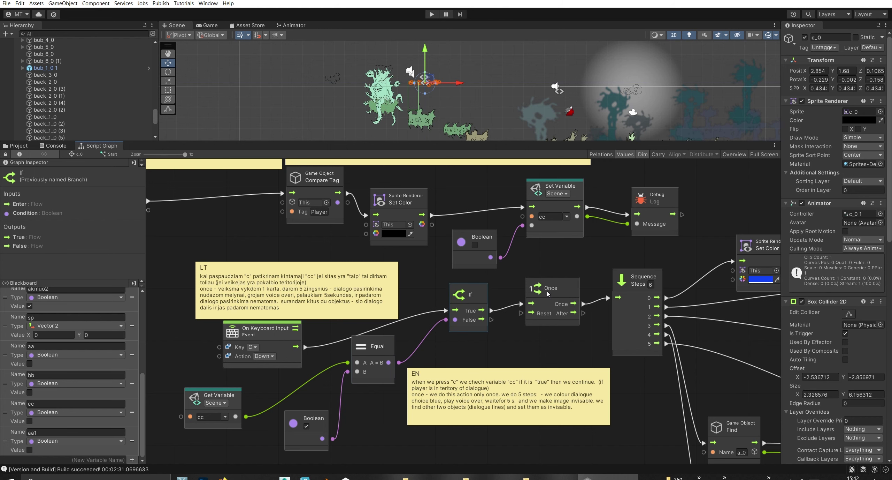
left_click_drag(548, 293, 542, 297)
middle_click_drag(547, 320, 433, 333)
left_click_drag(421, 304, 454, 300)
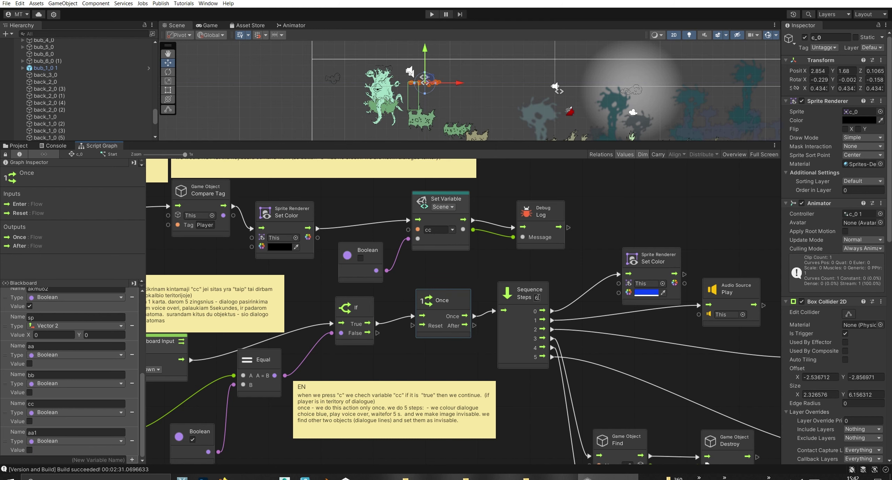
Nudge the Sequence, blue Set Color and Audio Source Play nodes into line
left_click_drag(527, 295, 534, 295)
middle_click_drag(654, 260, 469, 264)
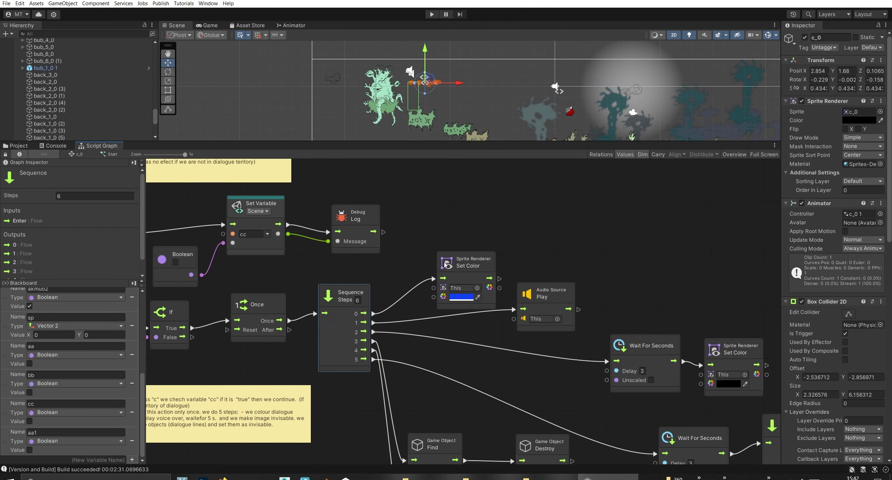
left_click_drag(468, 263, 468, 247)
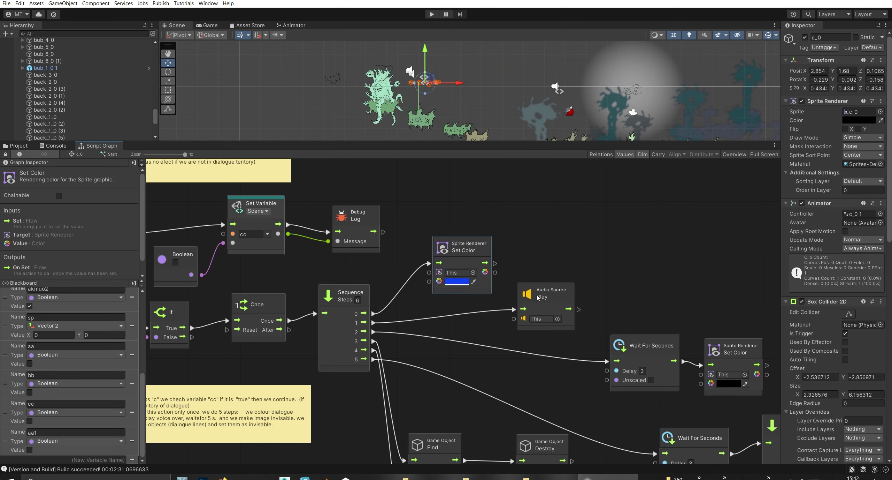
left_click_drag(538, 297, 536, 295)
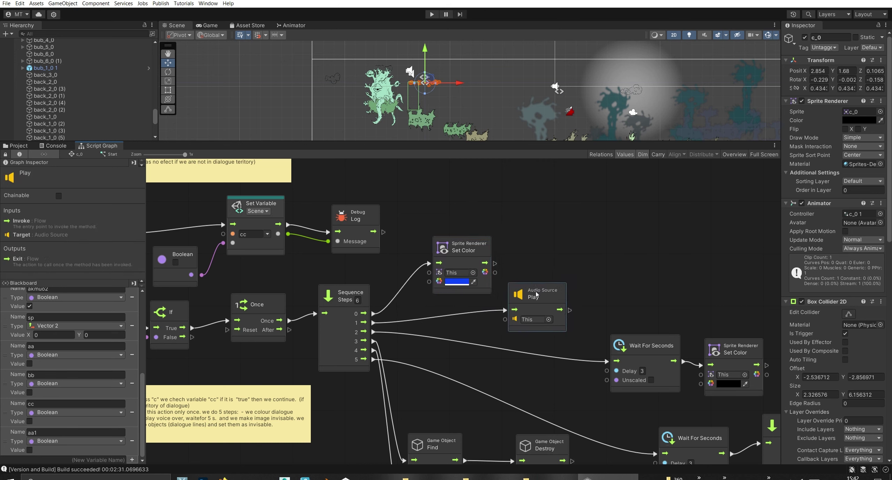
Move the Wait For Seconds node left and bring the Find and Destroy branches into view
scroll(828, 393, "down", 5)
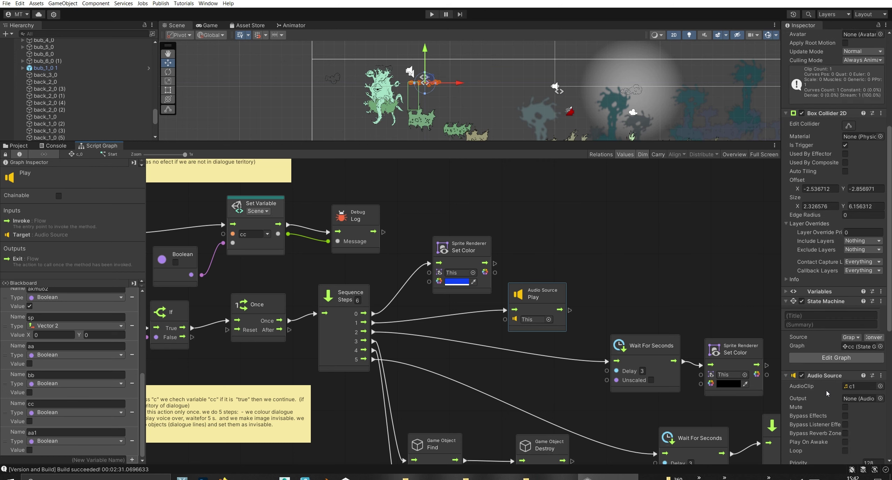
scroll(828, 393, "down", 3)
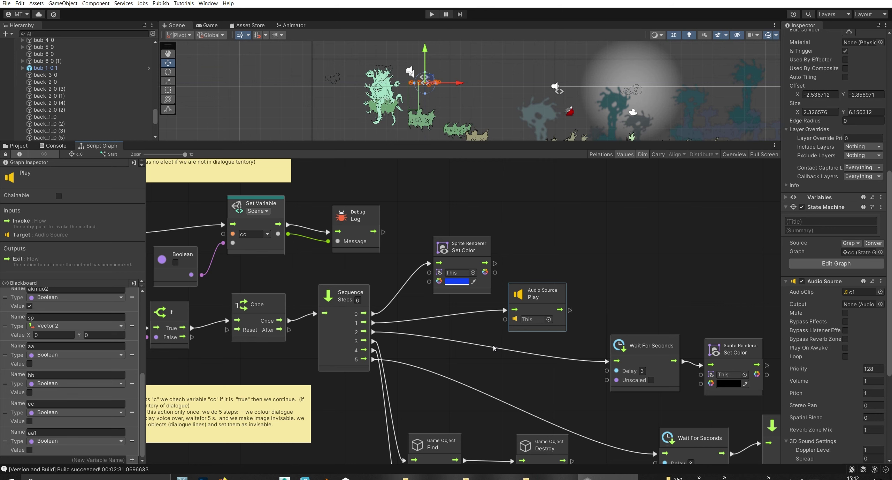
middle_click_drag(494, 347, 431, 277)
left_click_drag(588, 277, 573, 277)
middle_click_drag(572, 296, 500, 282)
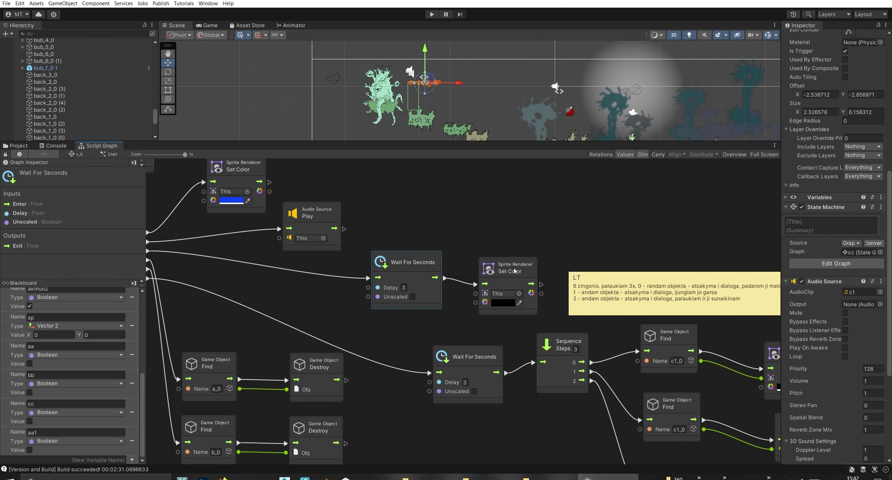
Move the black Set Color node up slightly, leaving its colour black
left_click_drag(515, 270, 514, 263)
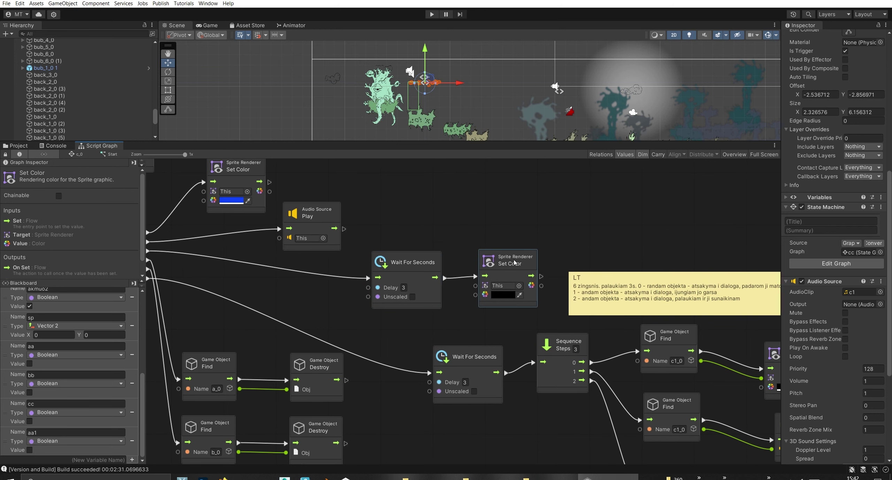
left_click(504, 296)
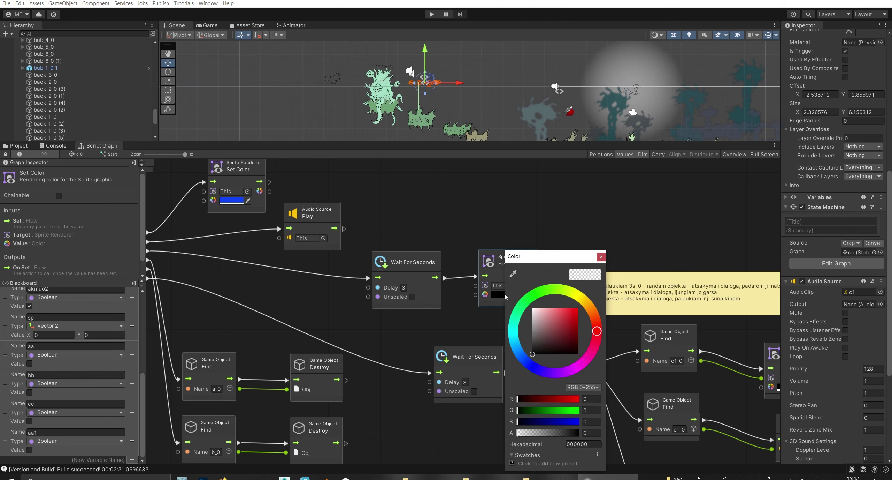
left_click(600, 256)
middle_click_drag(287, 289, 462, 252)
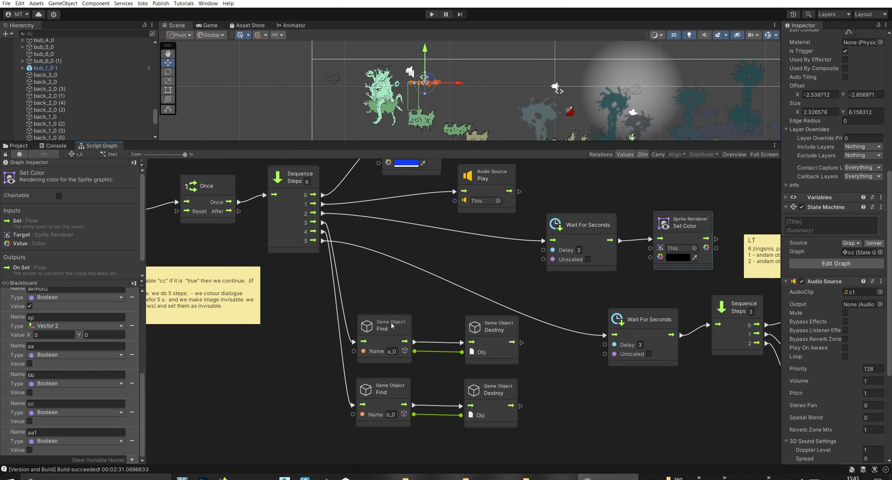
Align the Find and Destroy node pairs for a_0 and b_0
left_click_drag(391, 322, 401, 309)
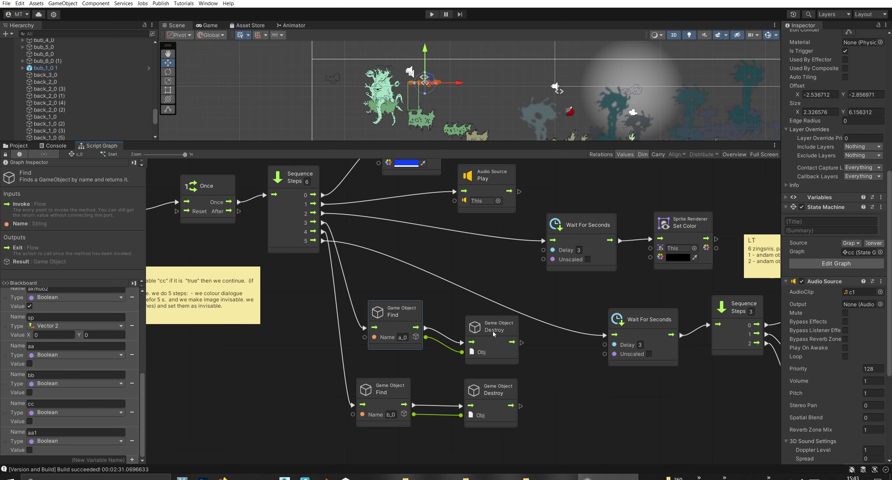
left_click_drag(493, 317, 496, 315)
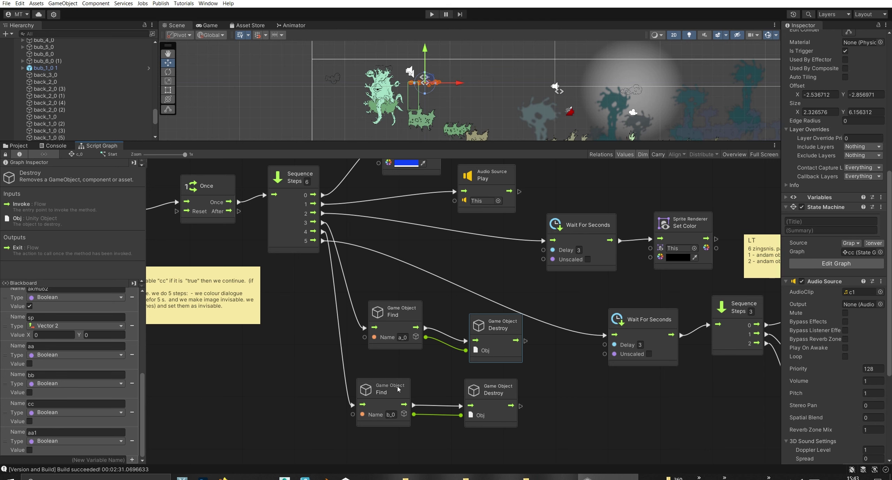
left_click_drag(398, 389, 407, 389)
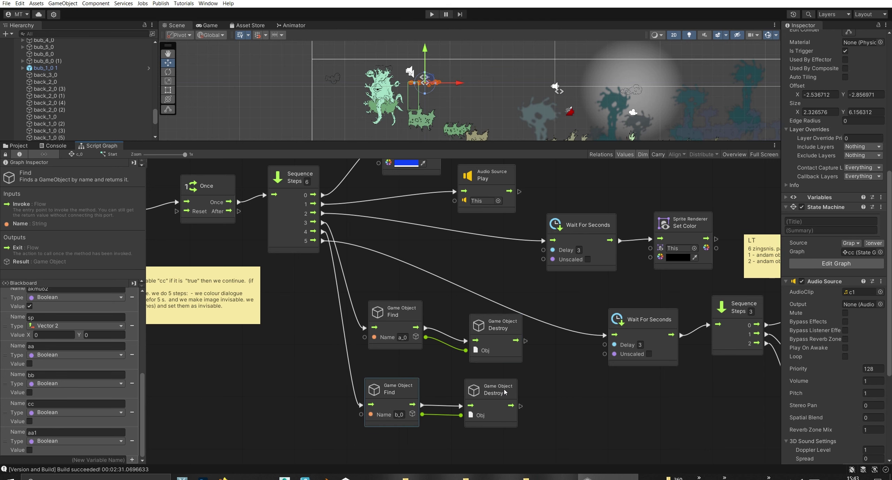
left_click_drag(505, 391, 501, 388)
mouse_move(611, 374)
middle_mouse_down()
mouse_move(370, 336)
mouse_move(191, 282)
mouse_move(364, 327)
mouse_move(294, 322)
middle_mouse_up()
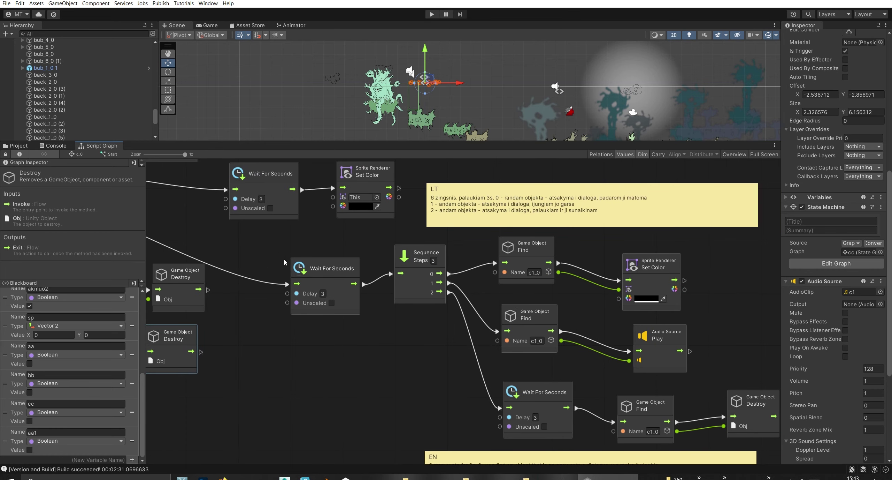
middle_click_drag(273, 274, 521, 340)
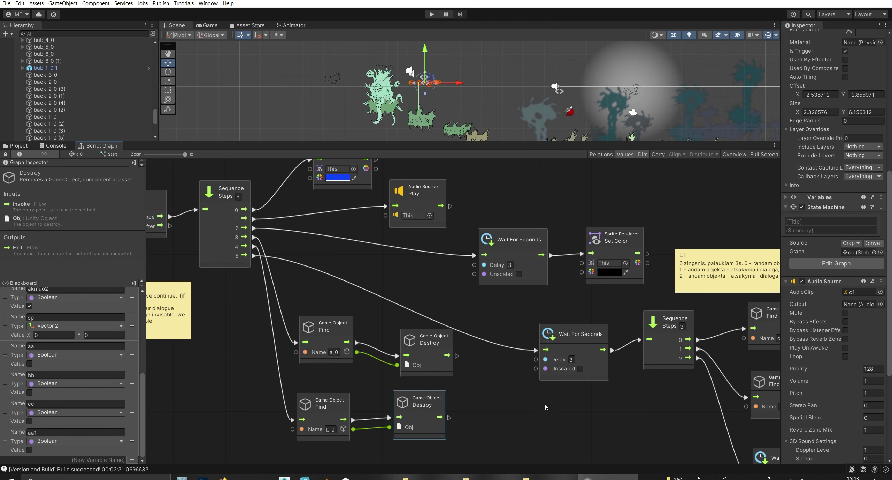
middle_click_drag(534, 383, 553, 386)
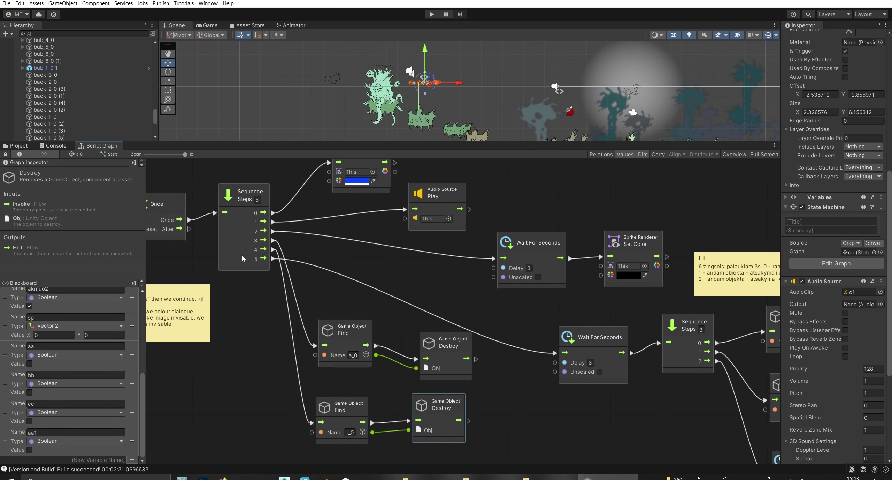
middle_click_drag(488, 325, 273, 306)
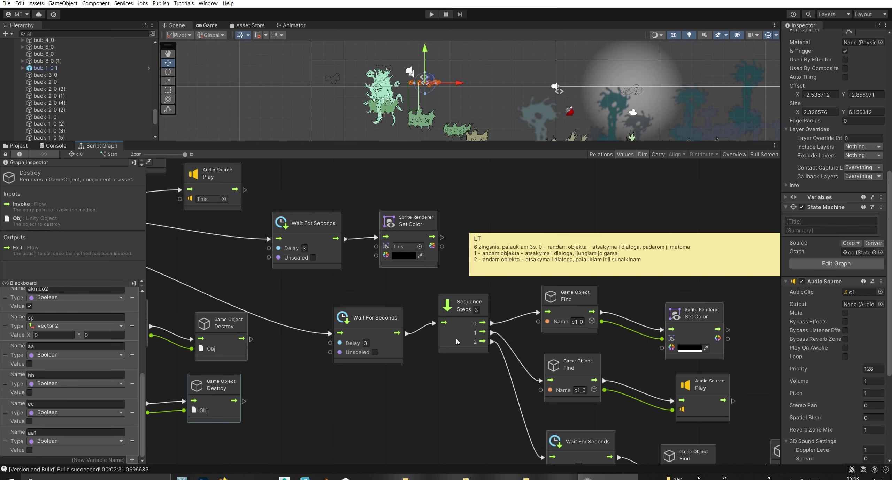
Reveal the three-step sequence and move the top c1_0 Find and white Set Color nodes up
middle_click_drag(457, 321, 342, 324)
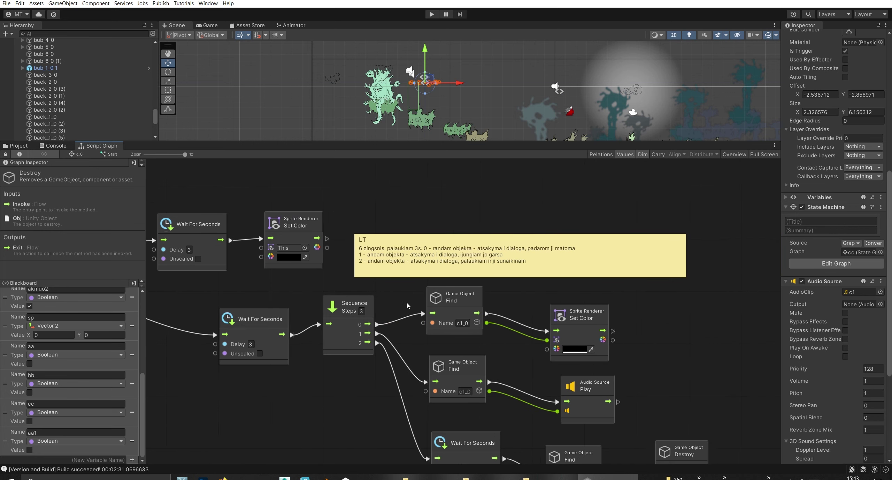
middle_click_drag(479, 297, 474, 277)
scroll(75, 102, "down", 5)
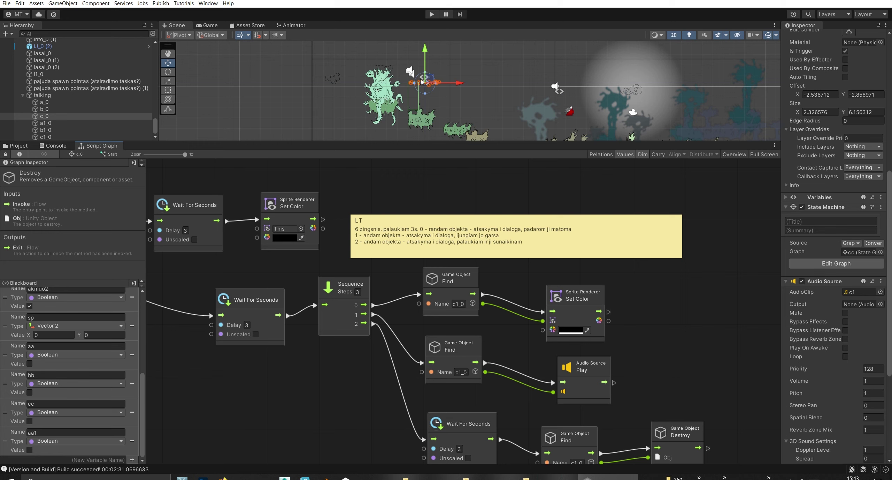
left_click(359, 260)
left_click(360, 265)
left_click_drag(451, 282, 459, 279)
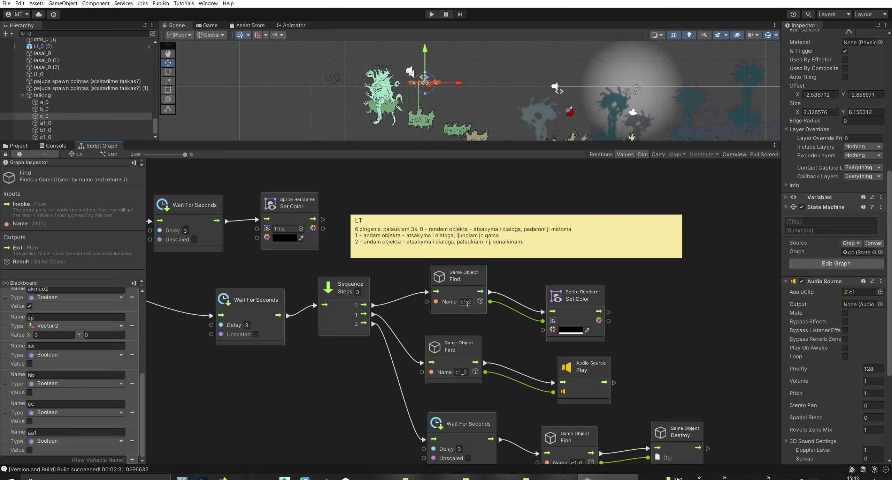
left_click_drag(578, 334, 577, 319)
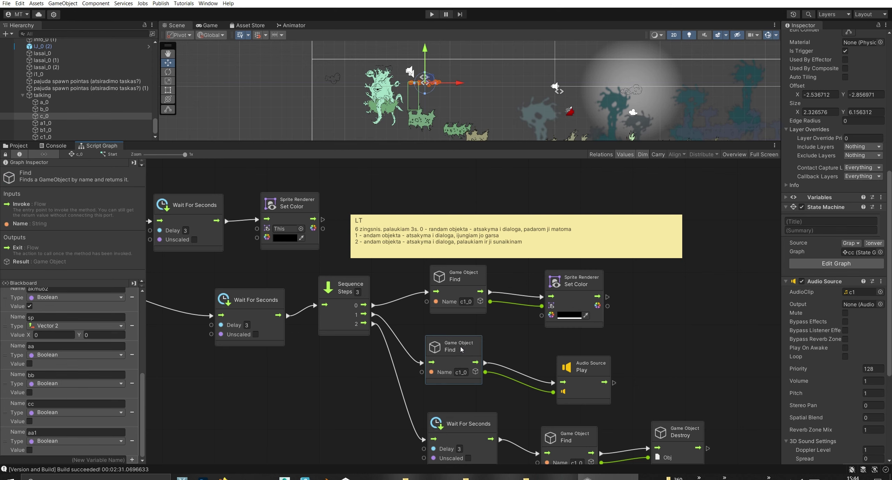
Line up the remaining Find, Audio Source Play, Wait For Seconds and Destroy nodes for c1_0
left_click_drag(452, 348, 453, 343)
left_click_drag(596, 366, 598, 355)
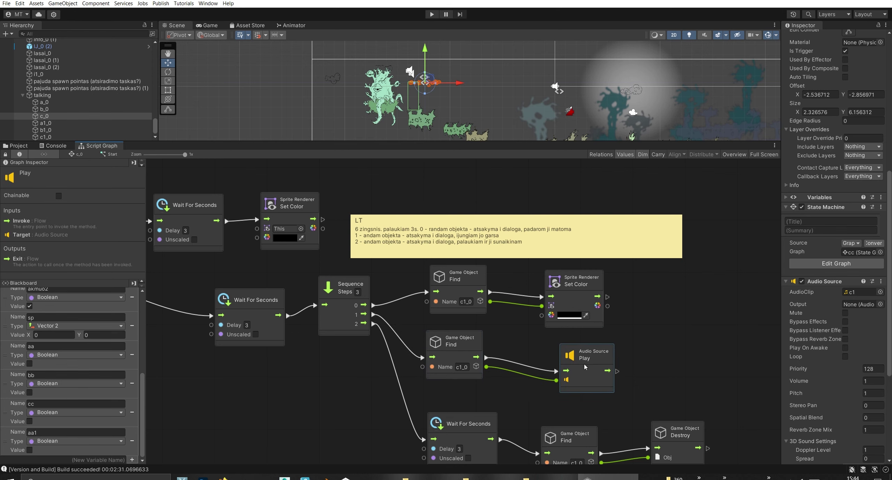
left_click(464, 429)
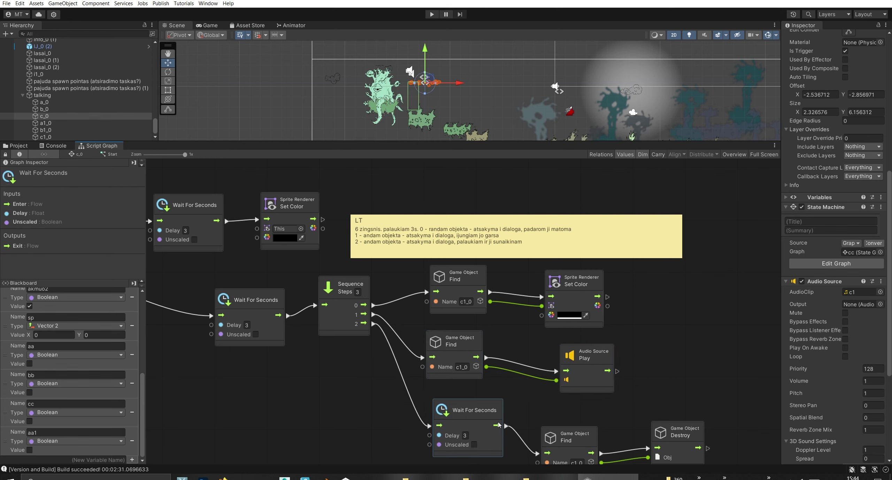
middle_click_drag(506, 432, 418, 345)
left_click_drag(491, 367, 480, 350)
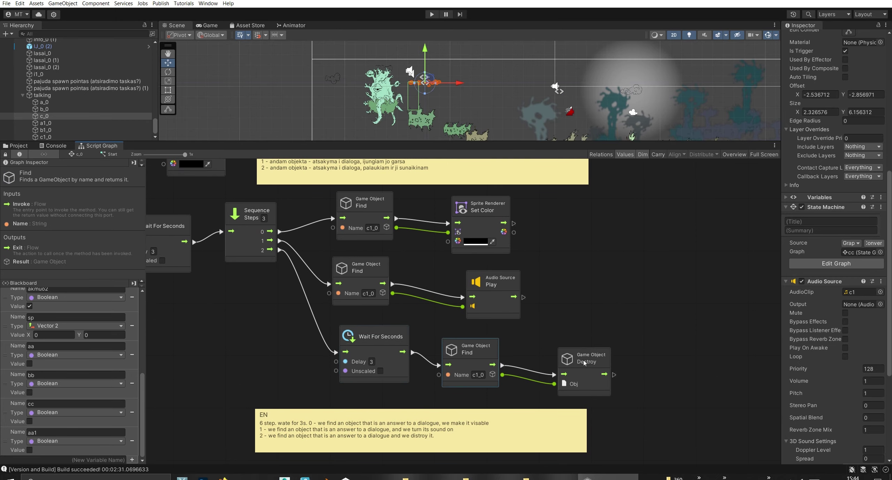
left_click_drag(585, 362, 586, 353)
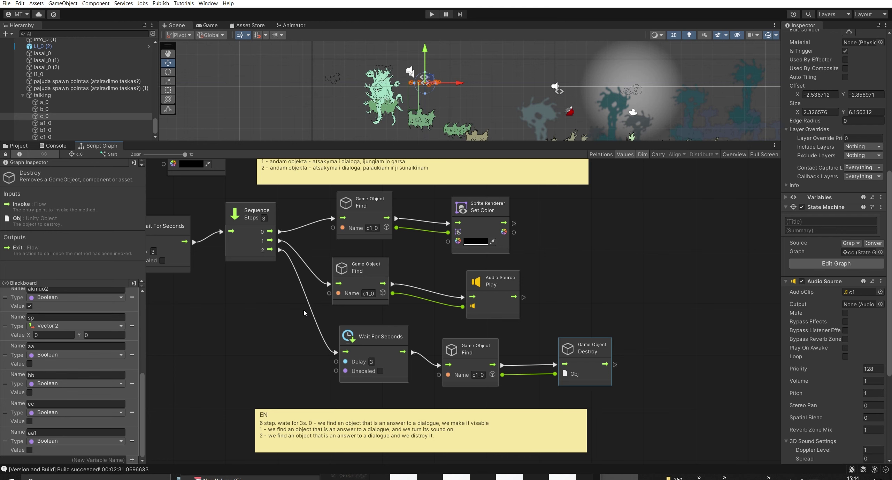
middle_click_drag(304, 312, 362, 355)
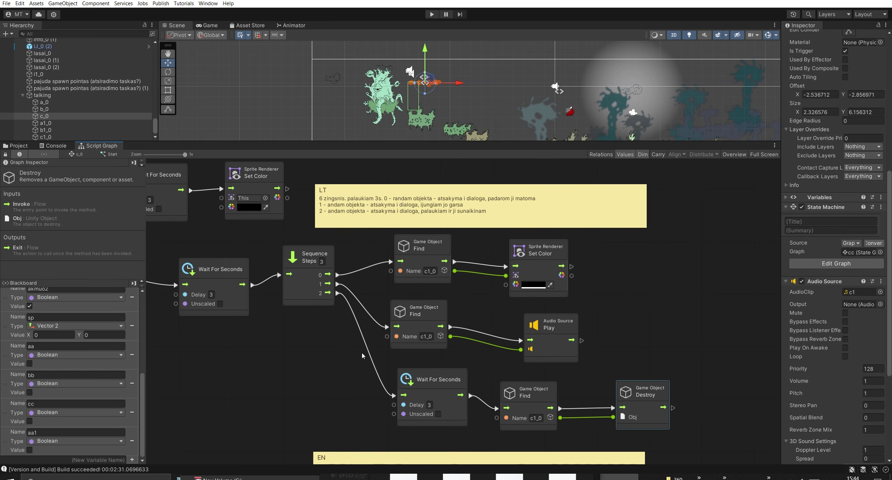
In Build Settings, set Max Texture Size to Max 2048 and Texture Compression to Force Uncompressed
left_click(10, 5)
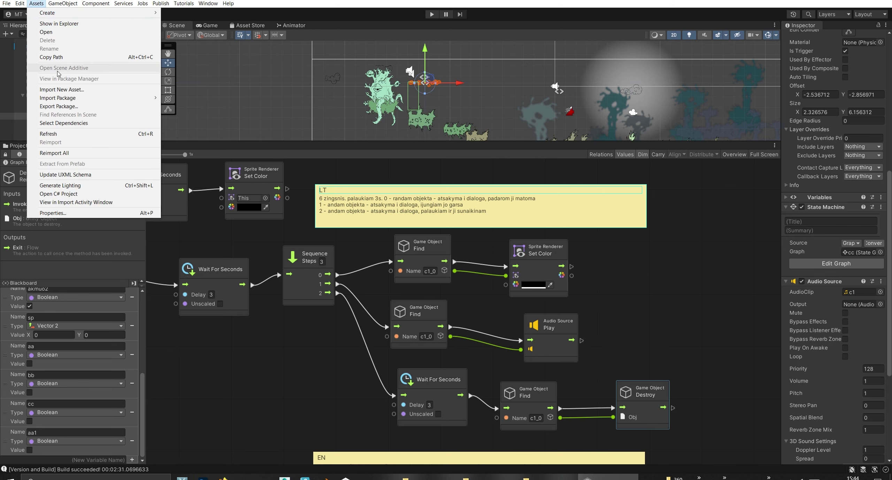
left_click(30, 97)
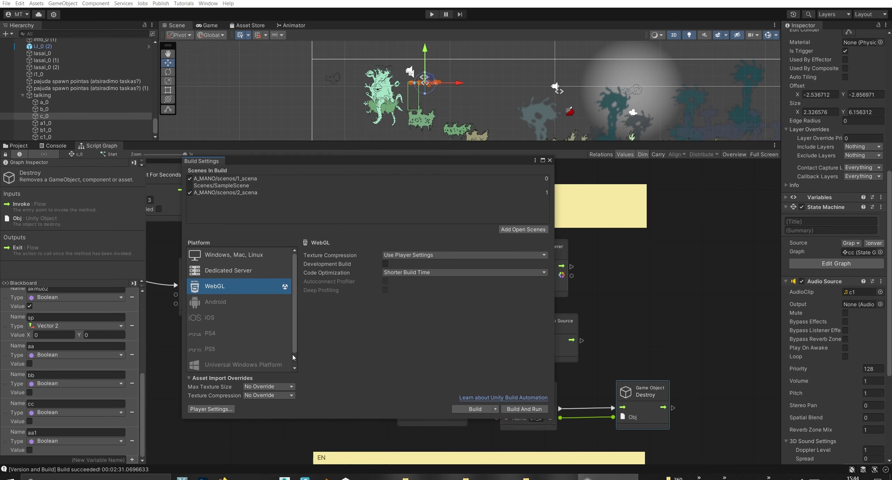
left_click(261, 387)
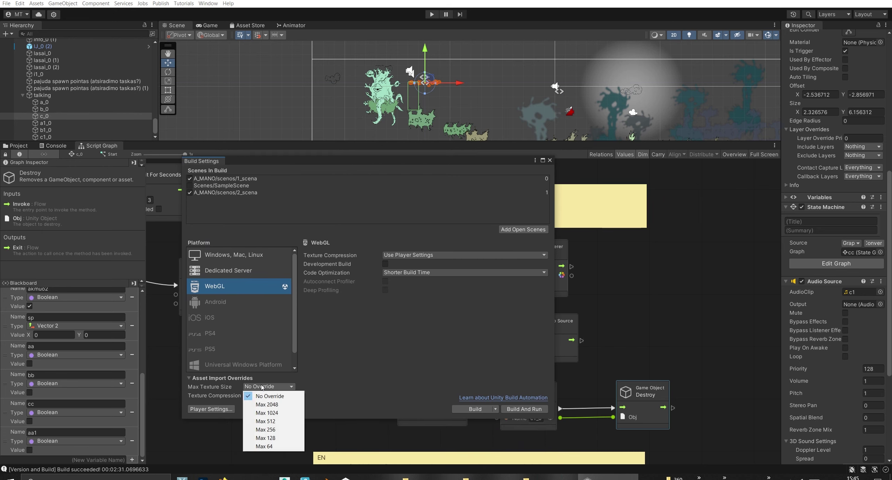
left_click(268, 404)
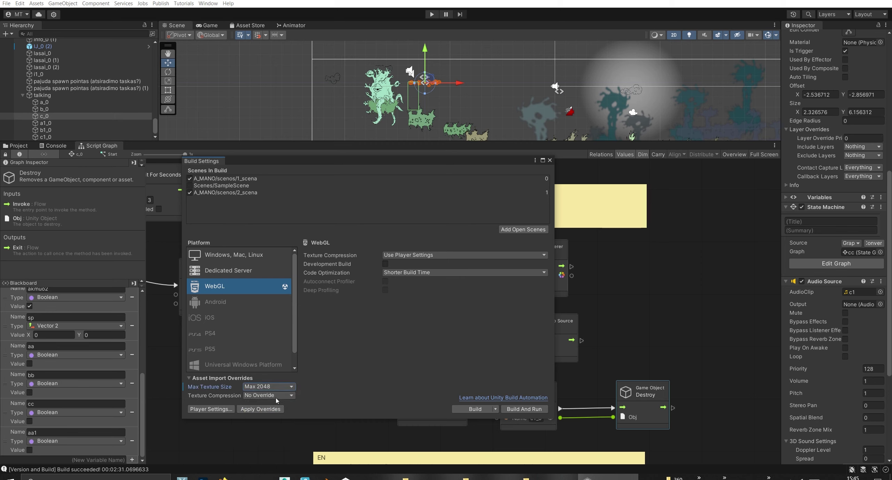
left_click(276, 397)
left_click(290, 422)
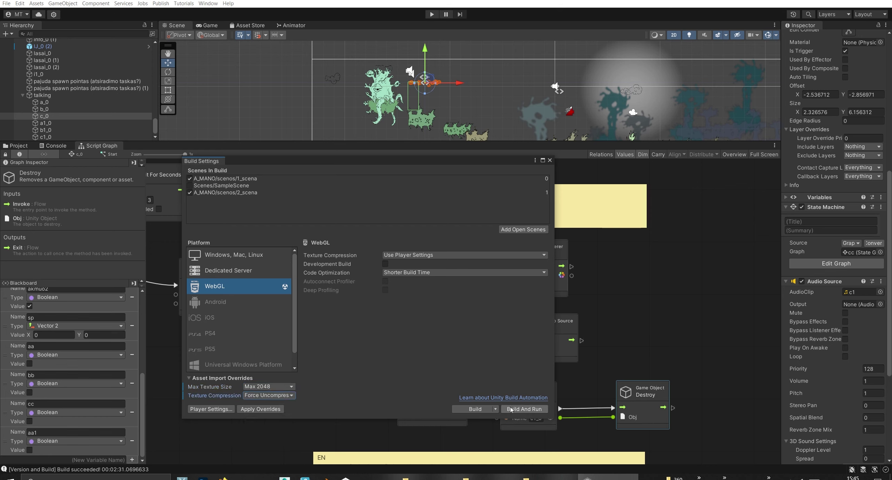
Build and run the WebGL game into the d5 folder
left_click(478, 409)
left_click(406, 225)
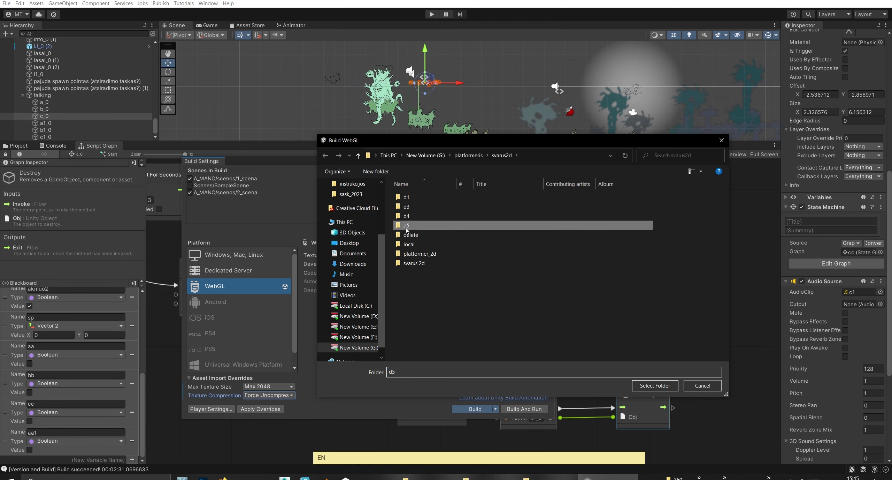
left_click(655, 385)
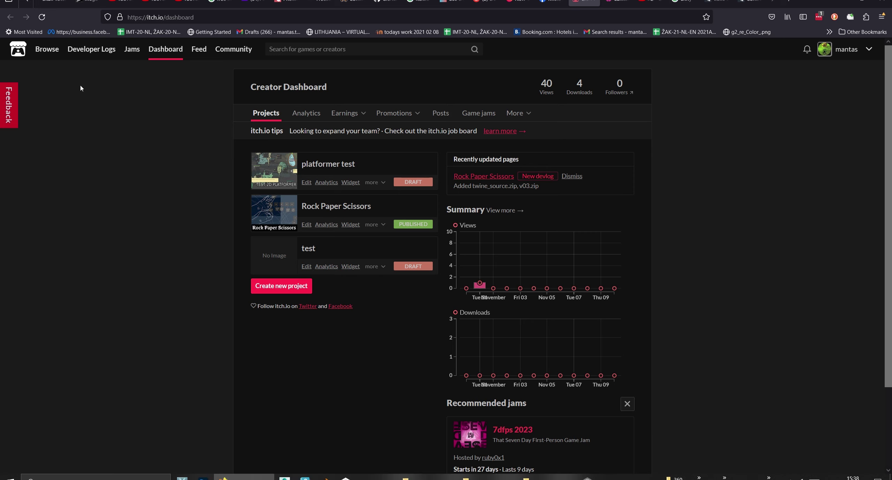
Upload 2d-platformer.zip from the d5 folder to the platformer test project's Uploads section
mouse_move(47, 58)
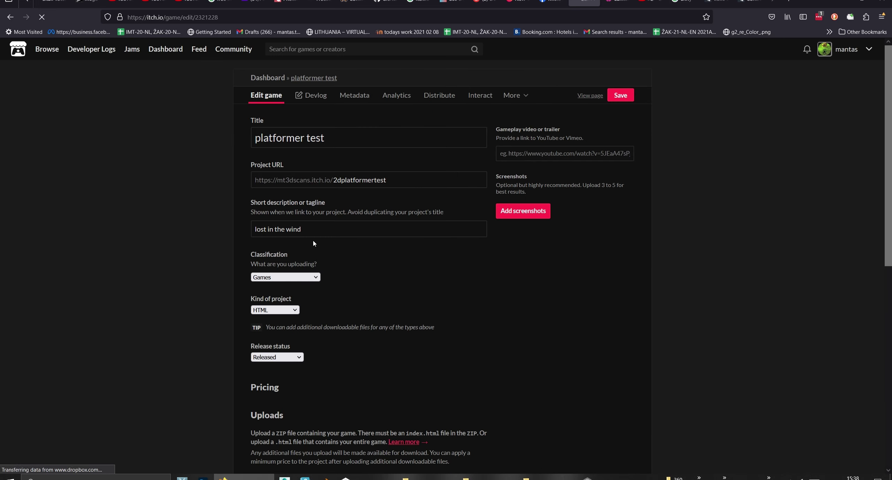
scroll(426, 288, "down", 10)
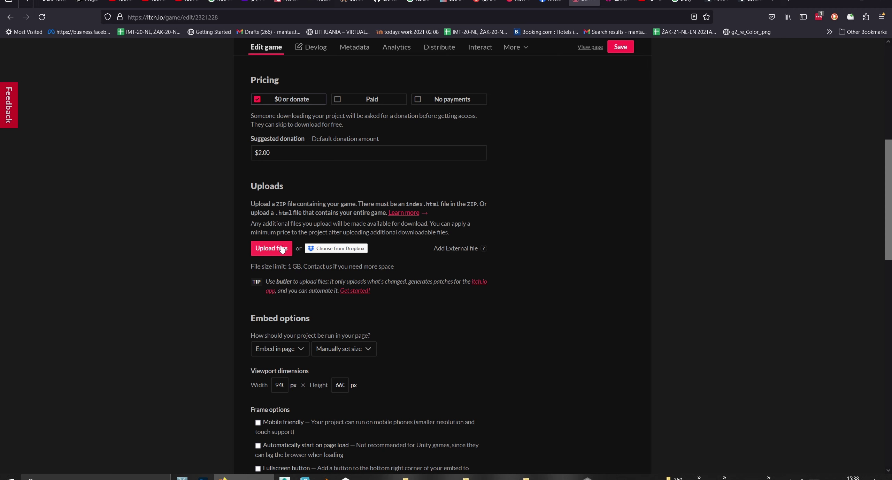
left_click(282, 249)
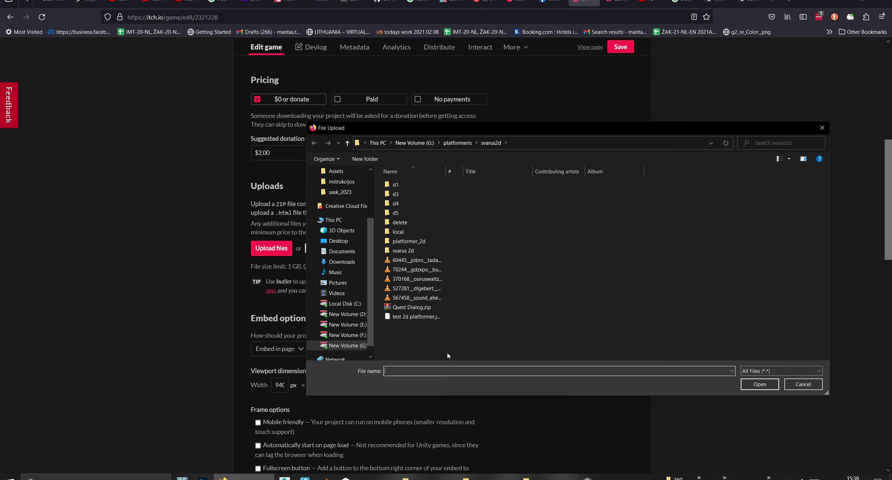
double_click(396, 213)
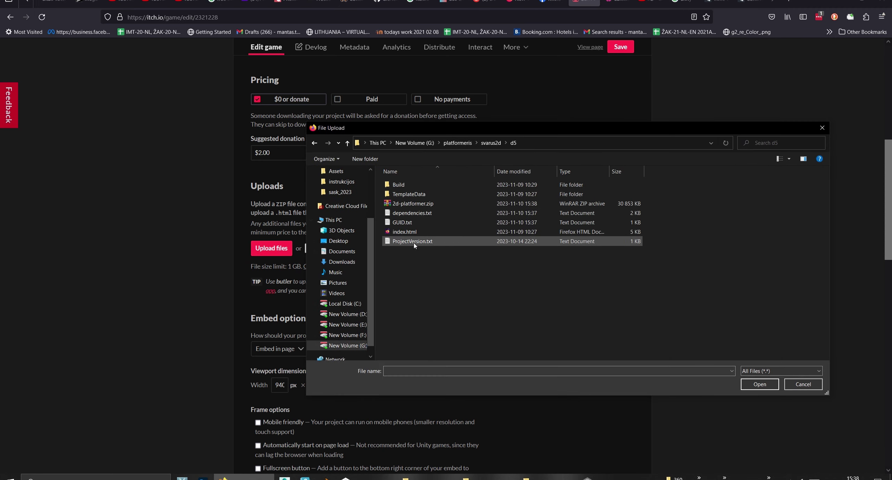
left_click(412, 203)
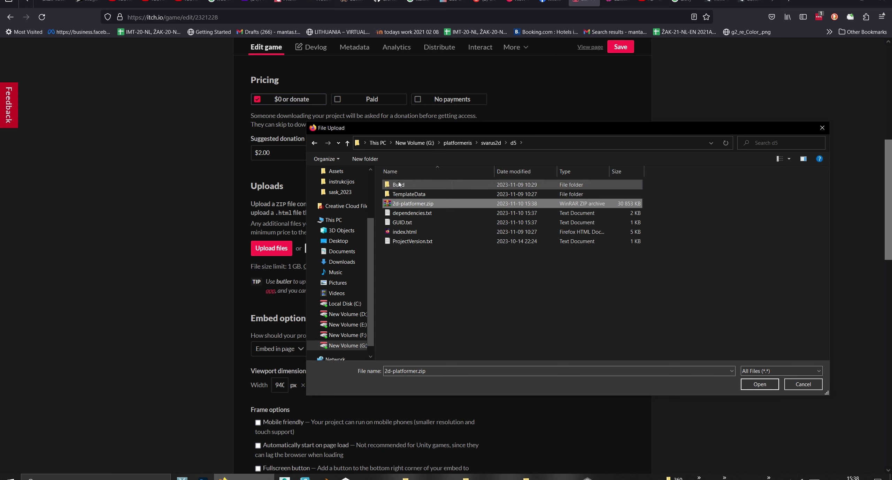
left_click_drag(494, 307, 419, 206)
left_click(410, 204)
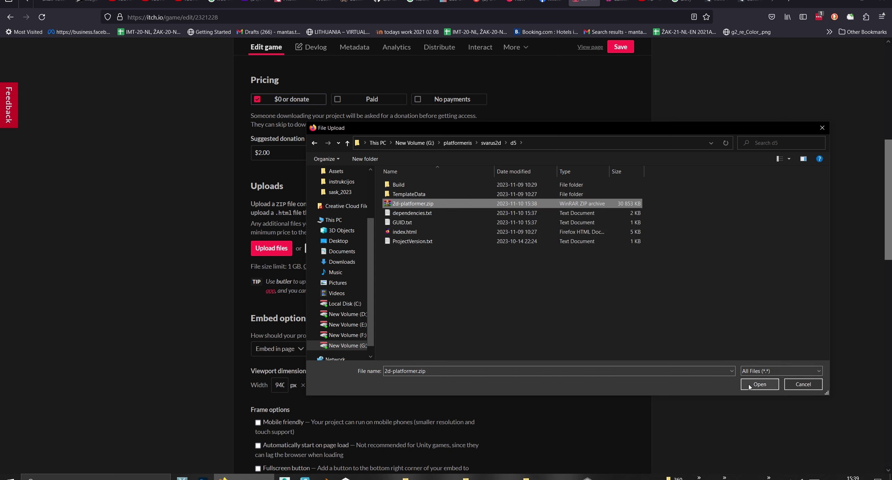
left_click(760, 384)
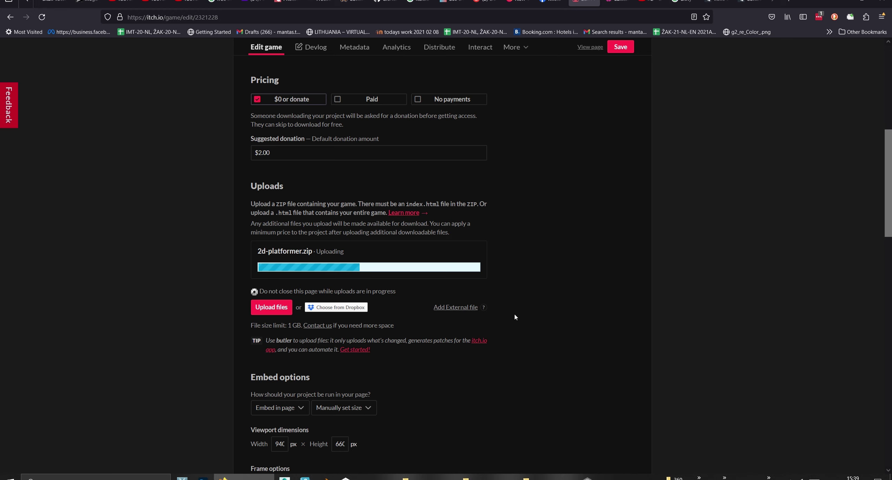
Scroll the itch.io edit page to confirm the 30 MB 2d-platformer.zip upload finished
scroll(515, 316, "up", 1)
scroll(515, 317, "down", 1)
scroll(515, 316, "down", 1)
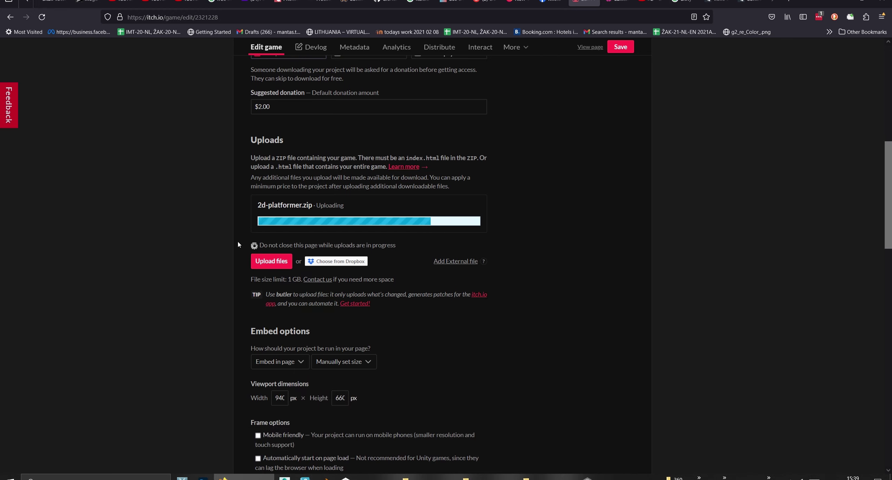
scroll(255, 279, "down", 1)
scroll(273, 316, "down", 2)
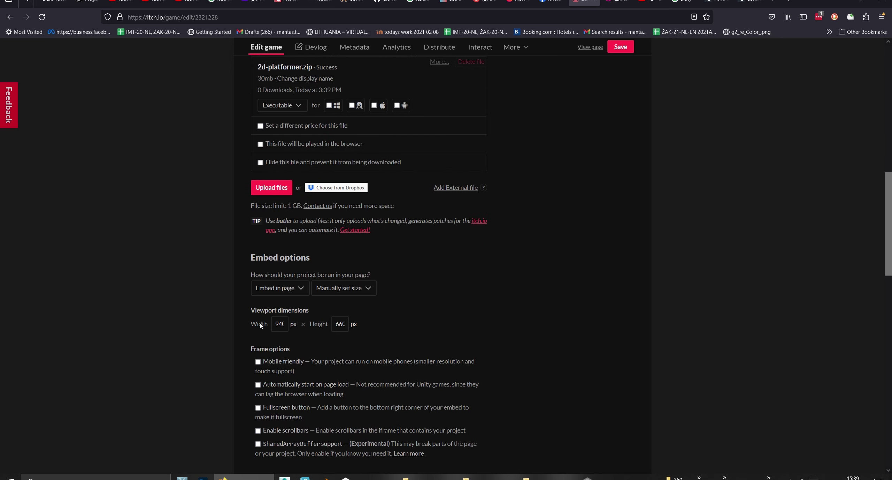
scroll(274, 325, "down", 3)
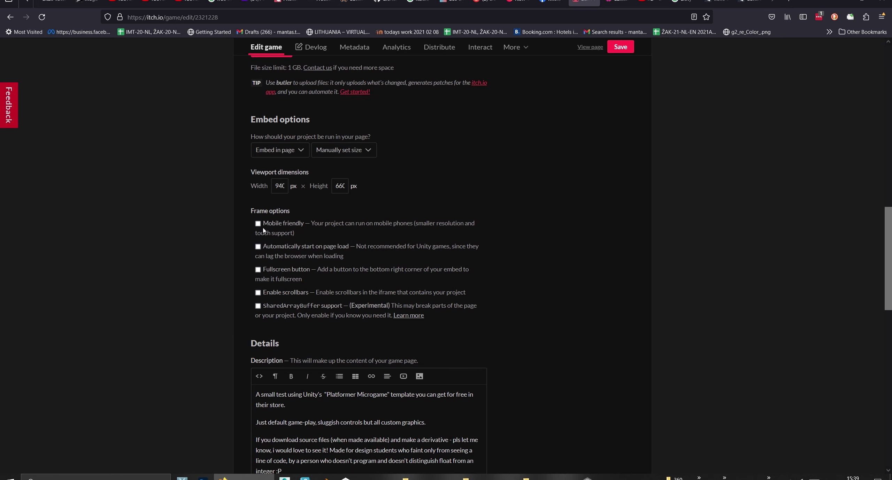
scroll(518, 312, "up", 3)
scroll(518, 321, "up", 4)
scroll(519, 356, "up", 3)
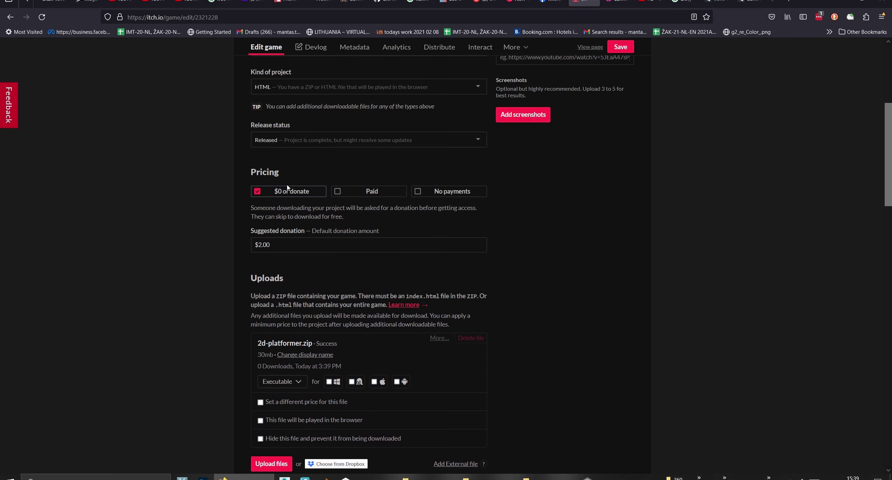
scroll(351, 204, "up", 3)
Keep HTML as the kind of project and save the game page
left_click(281, 223)
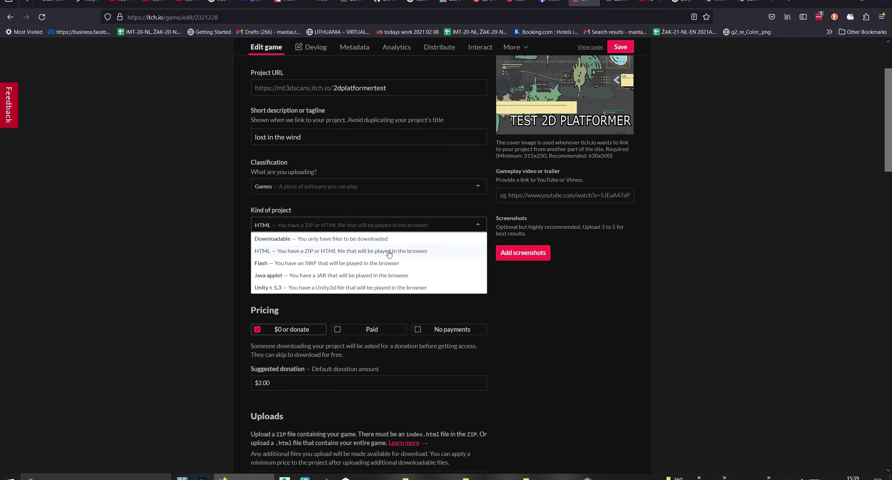
left_click(404, 252)
scroll(529, 338, "up", 2)
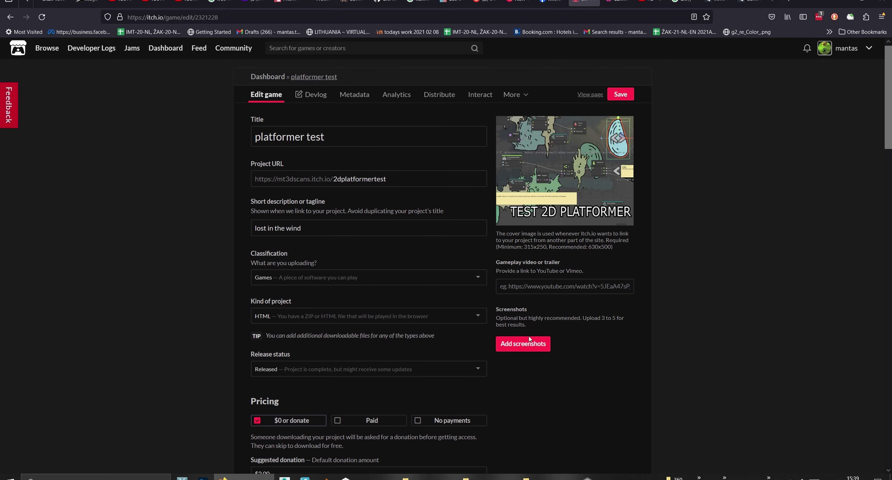
left_click(620, 95)
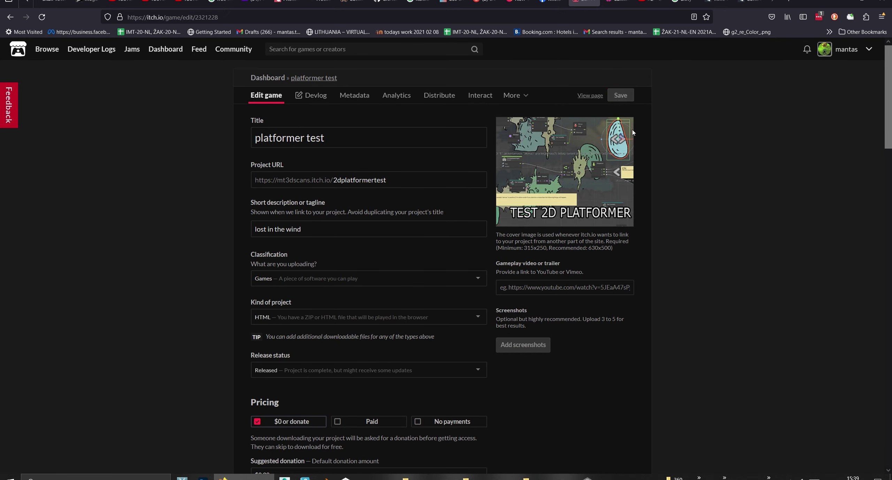
Open the game's public page, run the WebGL build, and jump the character left
left_click(589, 96)
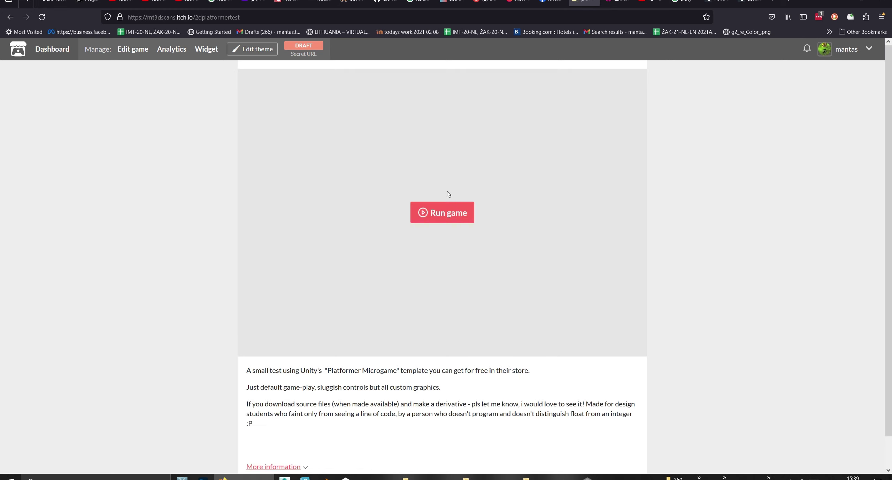
left_click(439, 214)
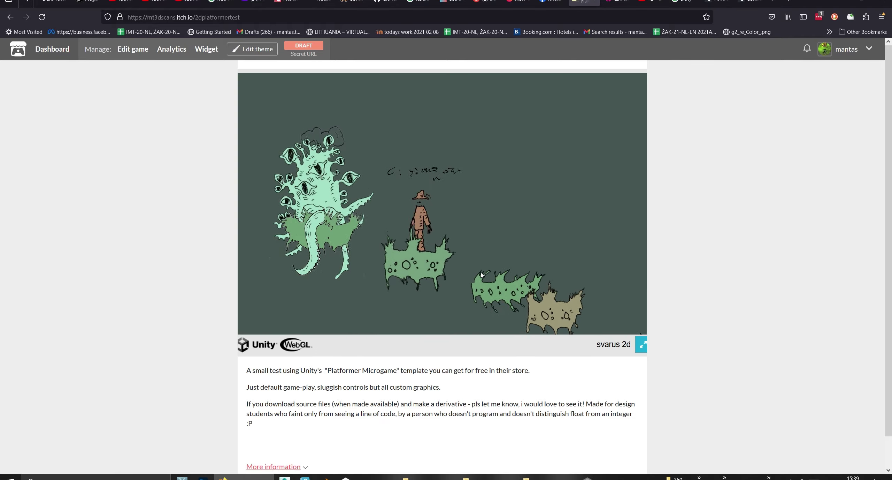
key("Left")
key("space")
Run and jump the character right across the spiky and tan platforms
key("Right")
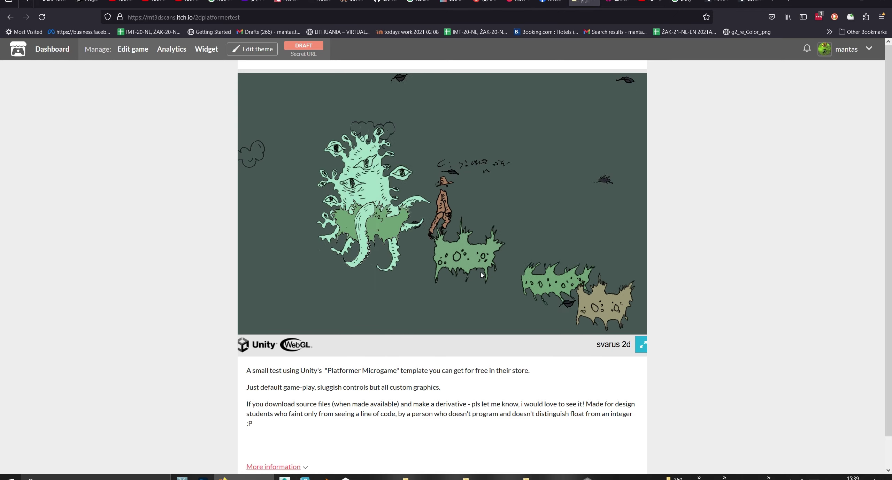
key("Right")
key("space")
key("Right")
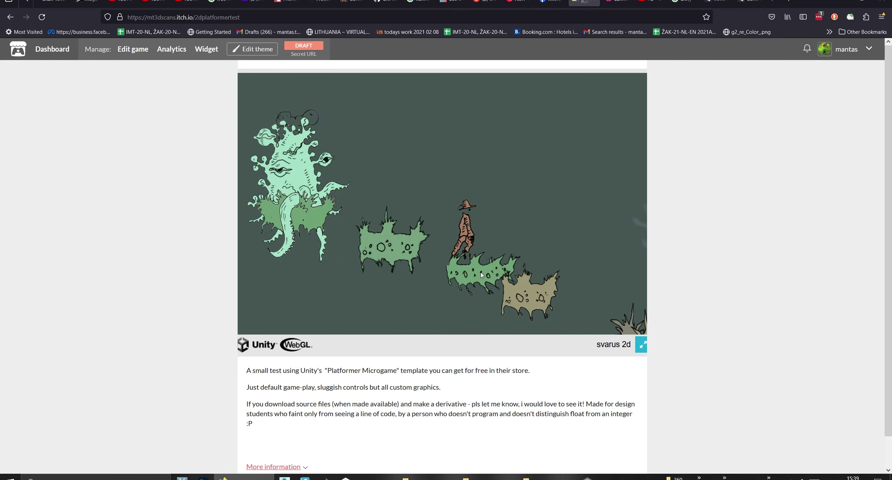
key("Right")
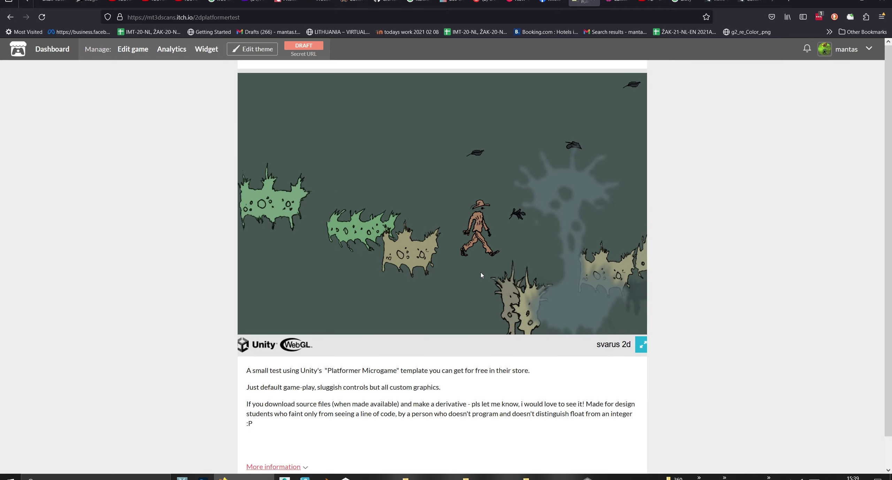